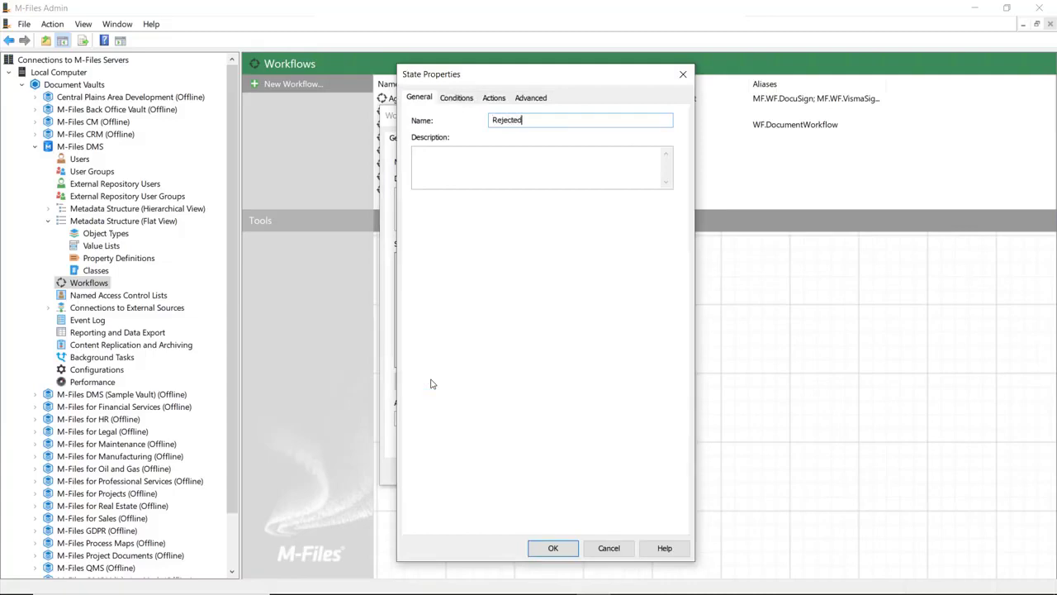
# Confirm the Rejected state and finish creating the Document Review and Approval workflow.
pyautogui.press('Return')
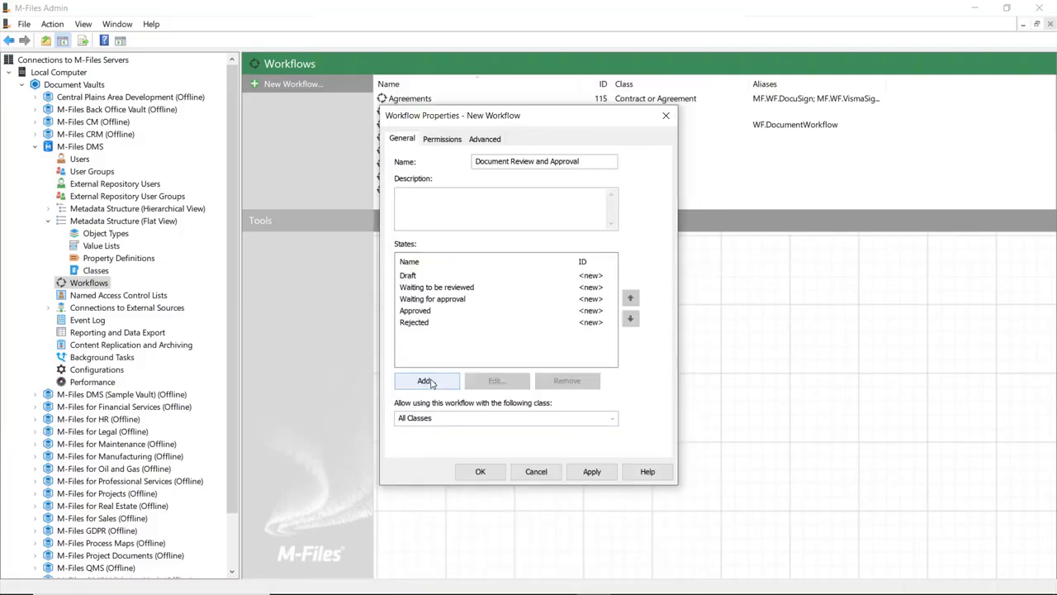
pyautogui.click(484, 471)
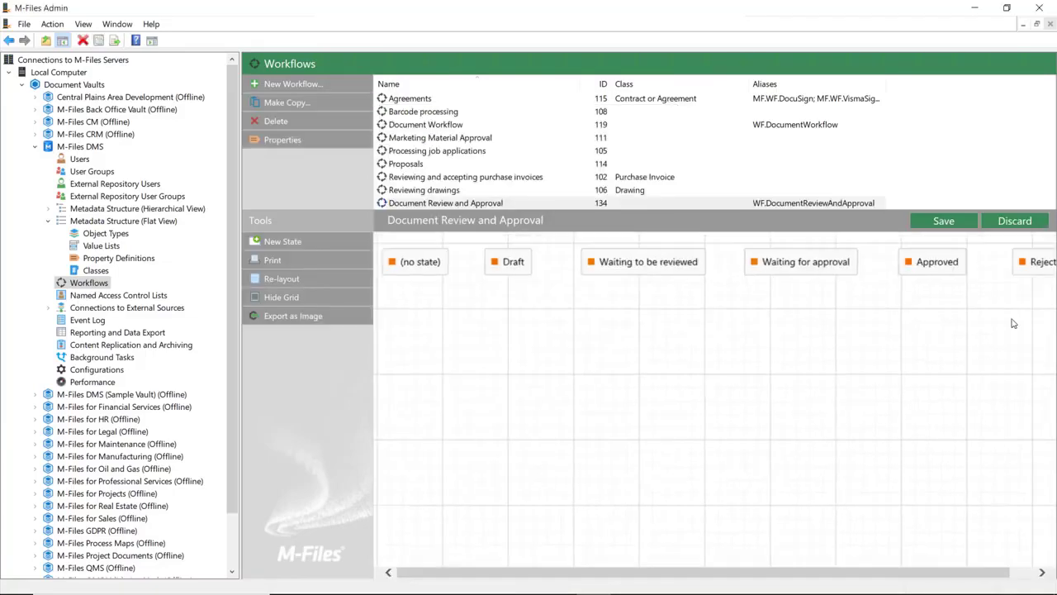
# Arrange the states vertically: Draft, Waiting to be reviewed, Waiting for approval, with Approved and Rejected side by side beneath them.
pyautogui.moveTo(1049, 271); pyautogui.dragTo(741, 473)
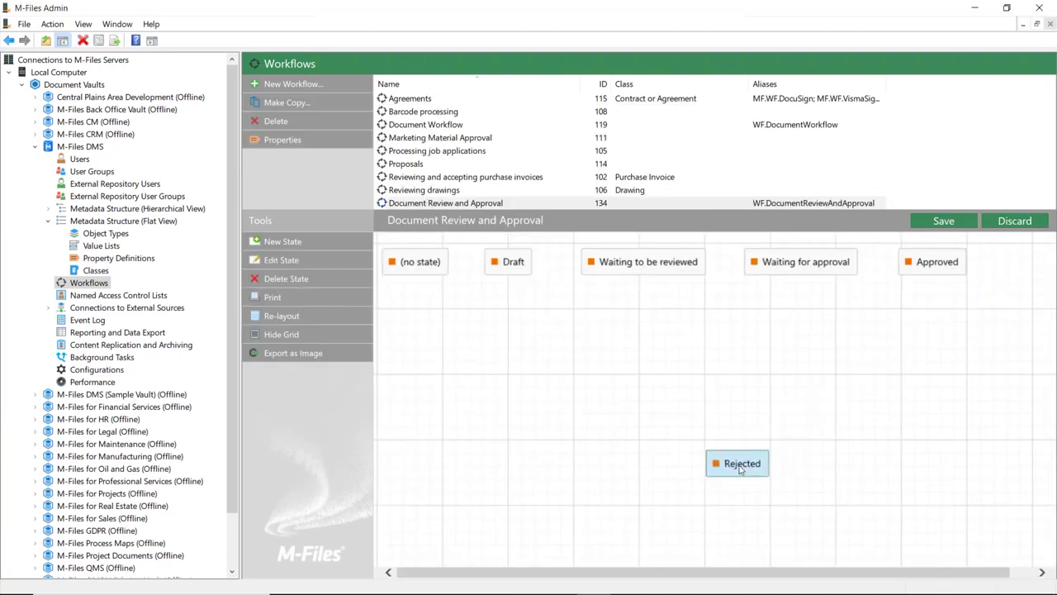
pyautogui.moveTo(933, 263); pyautogui.dragTo(603, 470)
pyautogui.moveTo(804, 262); pyautogui.dragTo(669, 410)
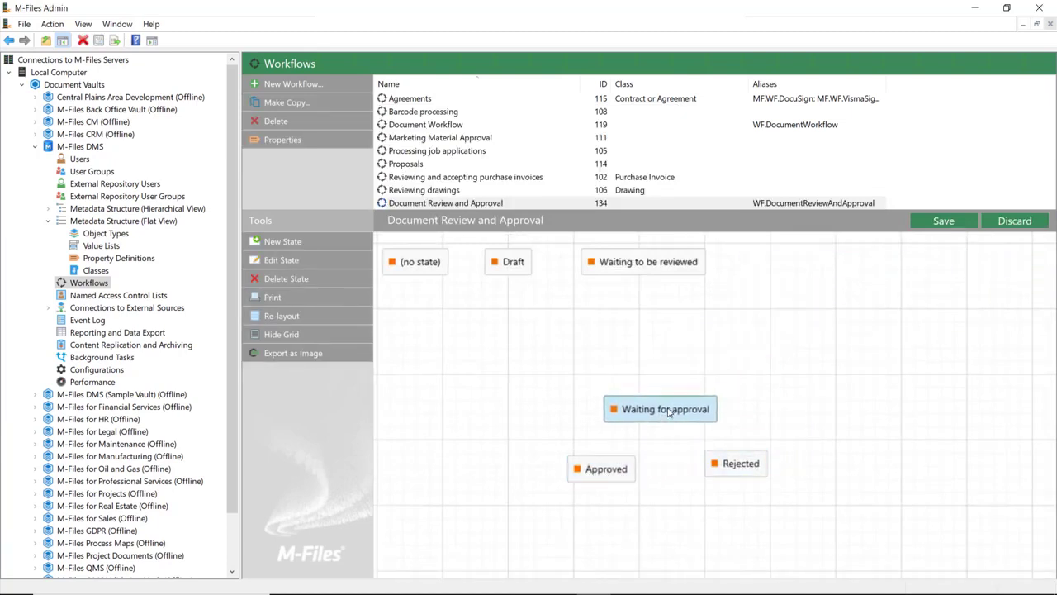
pyautogui.moveTo(661, 249); pyautogui.dragTo(683, 347)
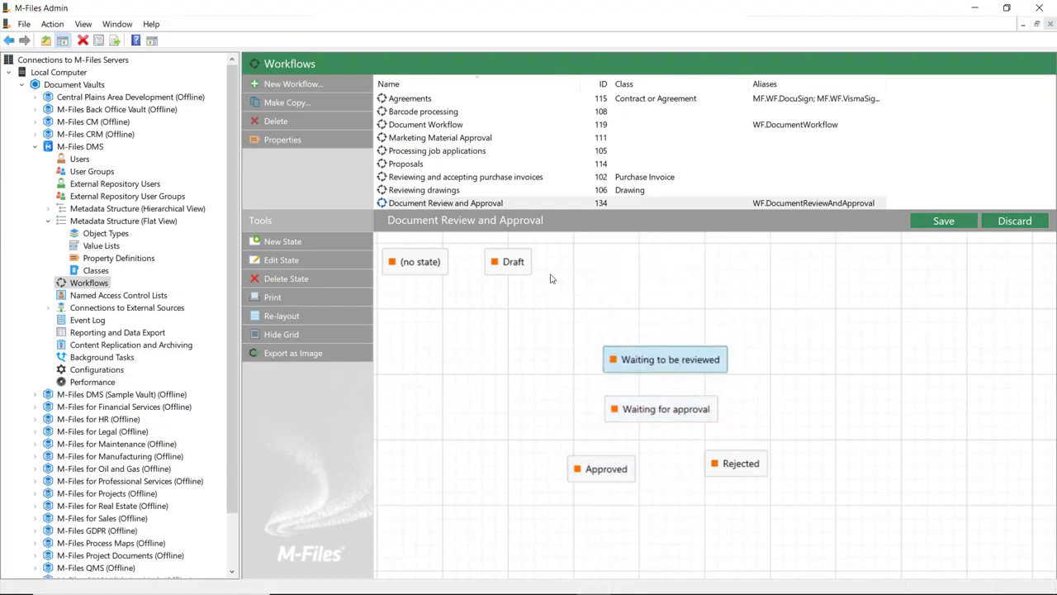
pyautogui.moveTo(510, 261); pyautogui.dragTo(515, 263)
pyautogui.moveTo(576, 291); pyautogui.dragTo(666, 307)
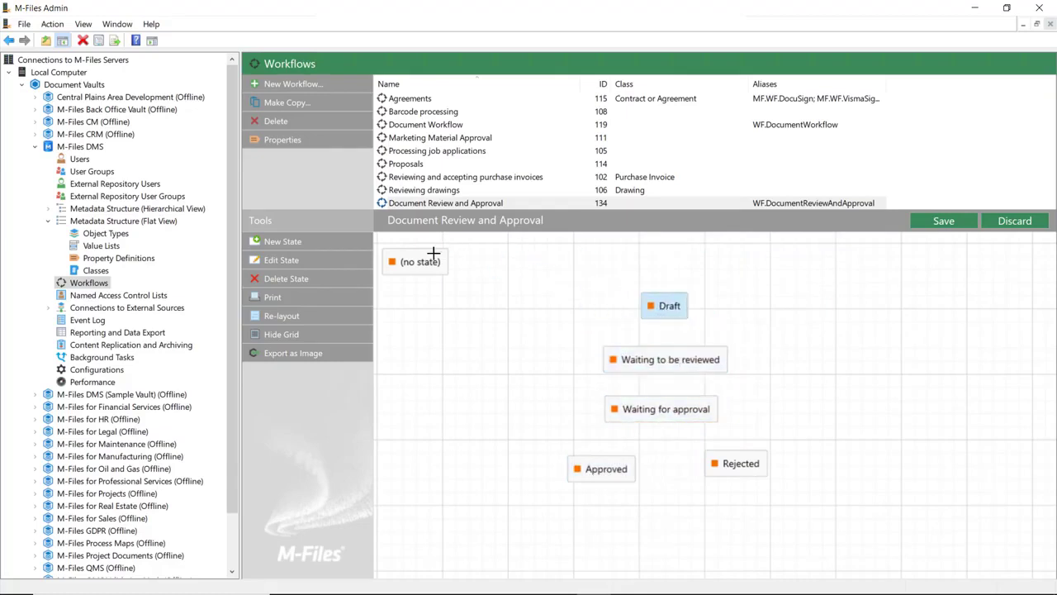
# Place (no state) above Draft and connect the states in sequence, branching from Waiting for approval to Approved and Rejected.
pyautogui.moveTo(432, 253); pyautogui.dragTo(667, 306)
pyautogui.moveTo(664, 318); pyautogui.dragTo(617, 455)
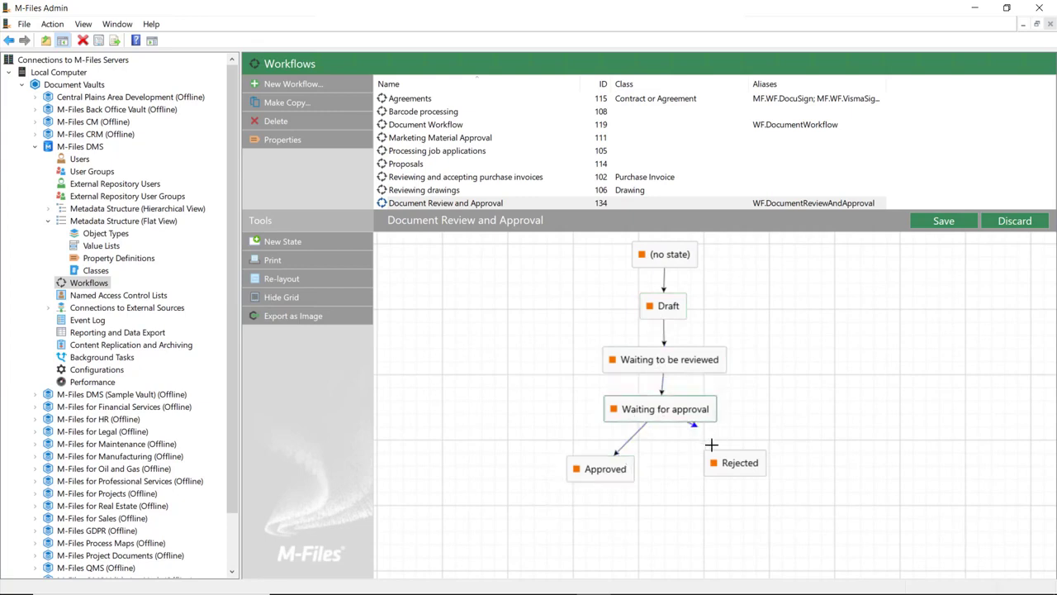
pyautogui.moveTo(679, 422); pyautogui.dragTo(715, 452)
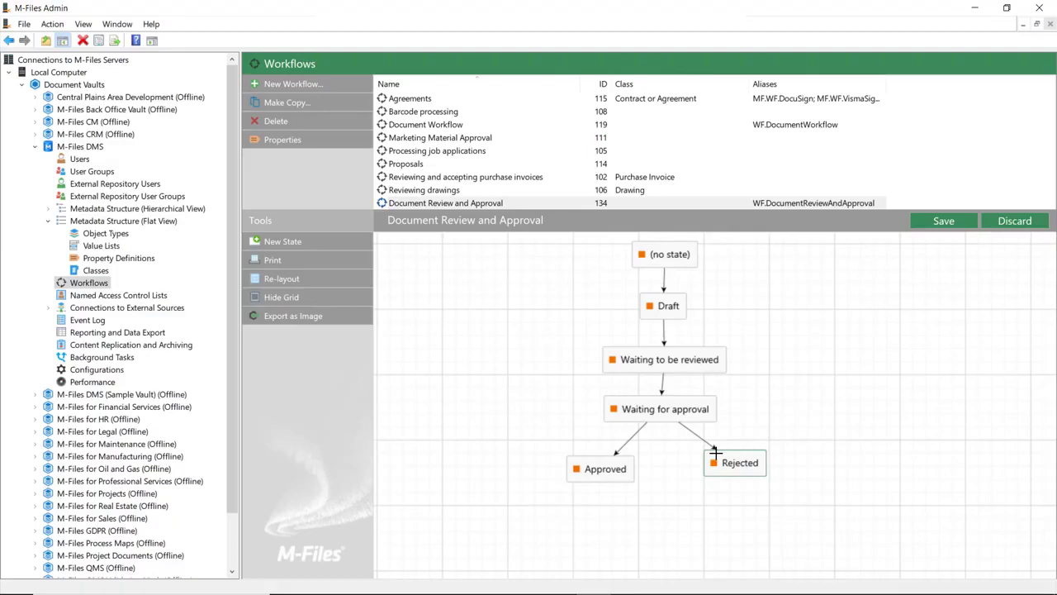
# Enable the Set properties action for the Draft state and open its definition.
pyautogui.doubleClick(668, 310)
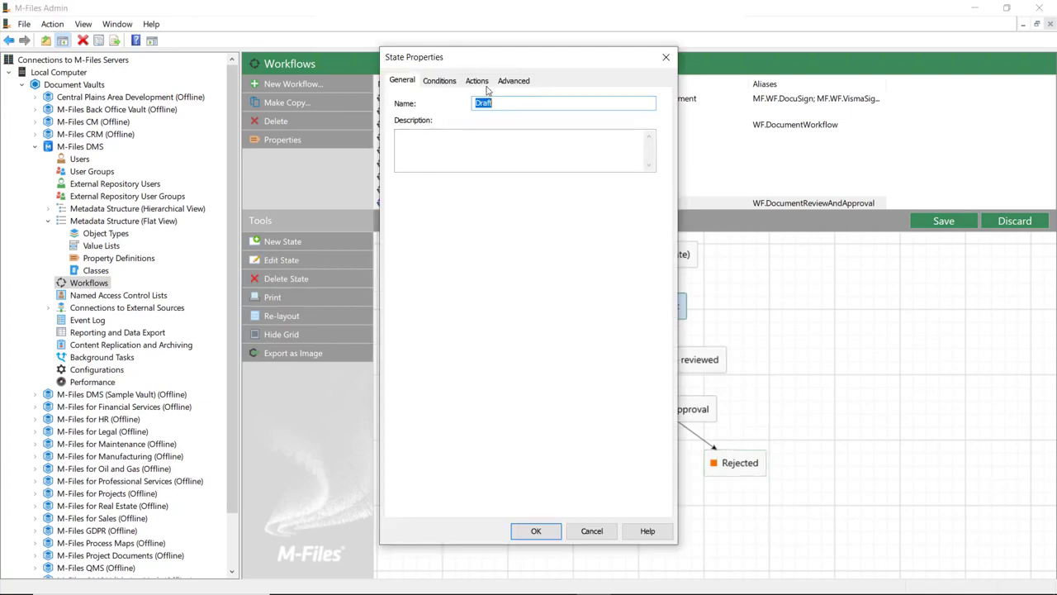
pyautogui.click(478, 81)
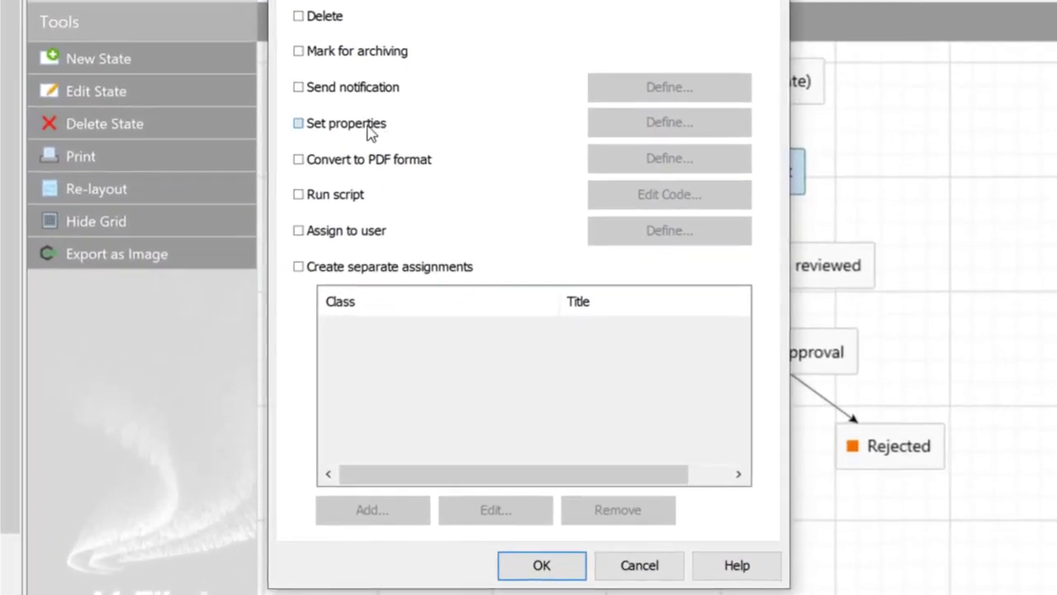
pyautogui.click(369, 133)
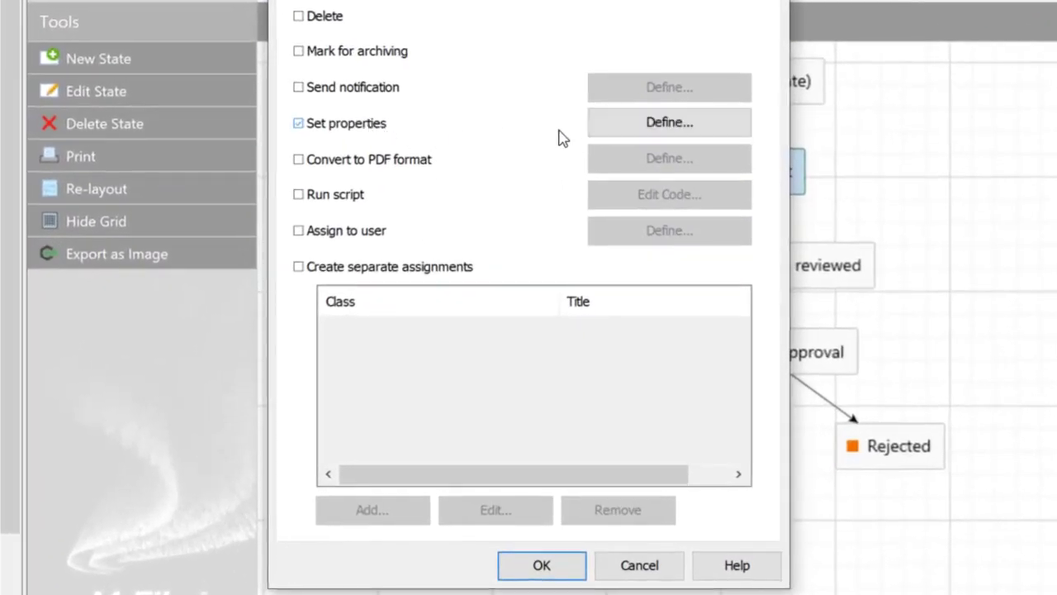
pyautogui.click(643, 131)
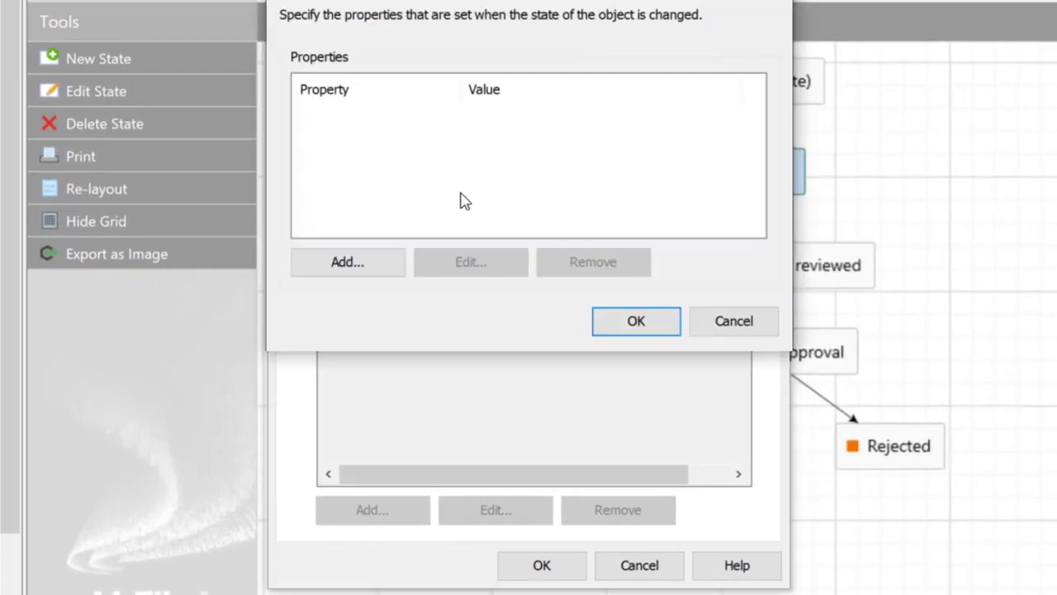
# Add the Reviewer(s) property with an empty fixed value to the properties set in the Draft state.
pyautogui.click(367, 262)
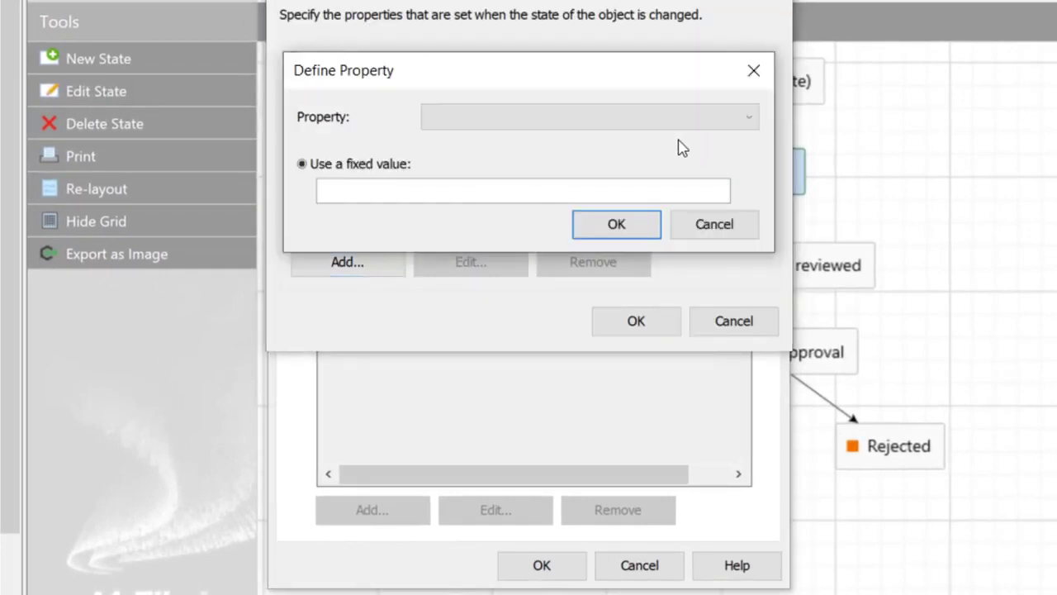
pyautogui.click(739, 117)
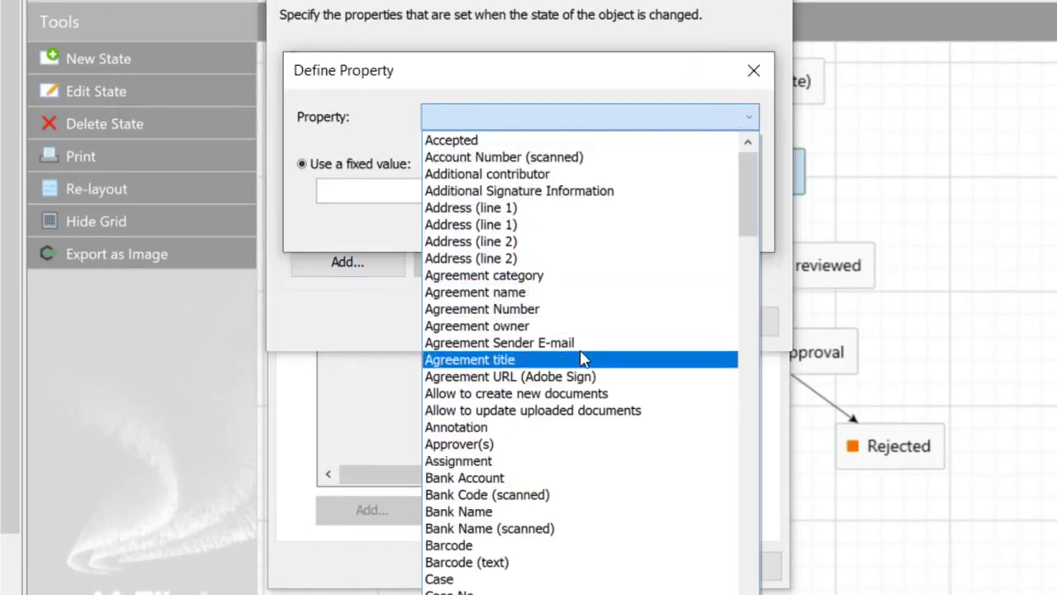
pyautogui.press('r')
pyautogui.scroll(-3, 590, 380)
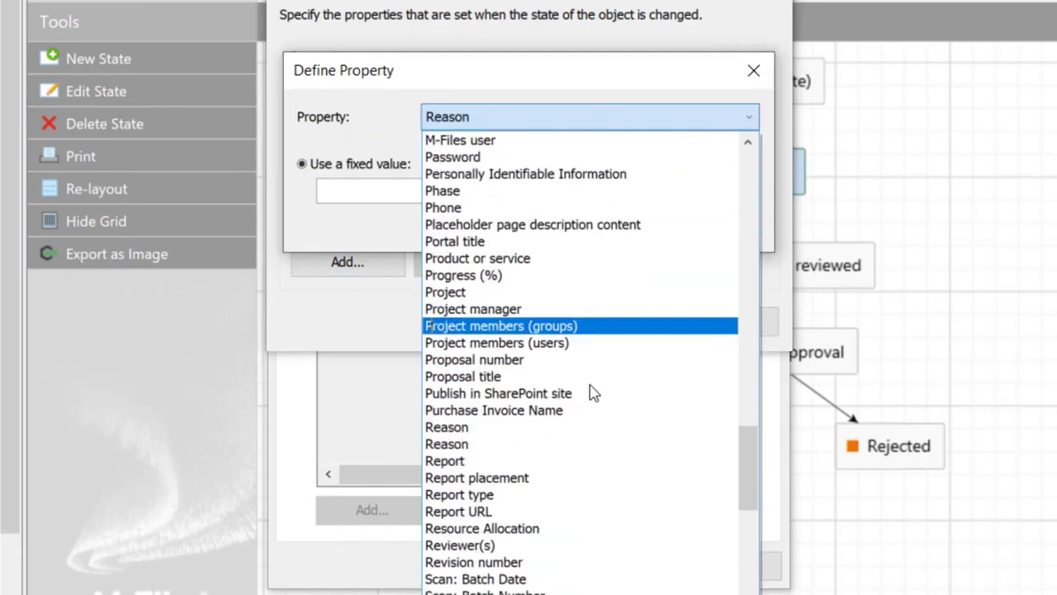
pyautogui.click(515, 545)
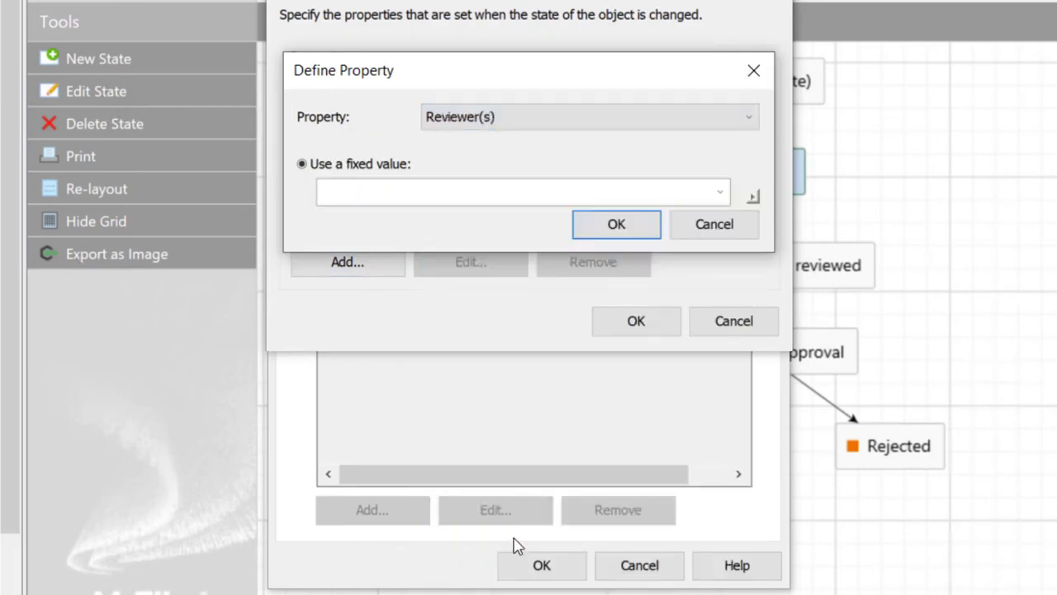
pyautogui.click(618, 225)
# Add the Approver(s) property with an empty fixed value and confirm the Draft state's settings.
pyautogui.click(355, 274)
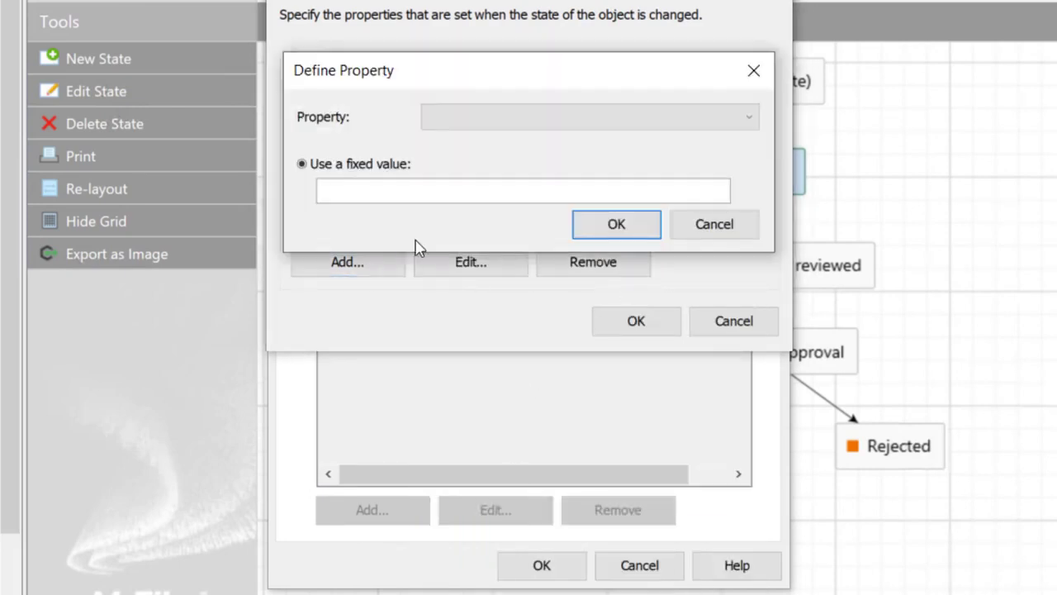
pyautogui.click(669, 122)
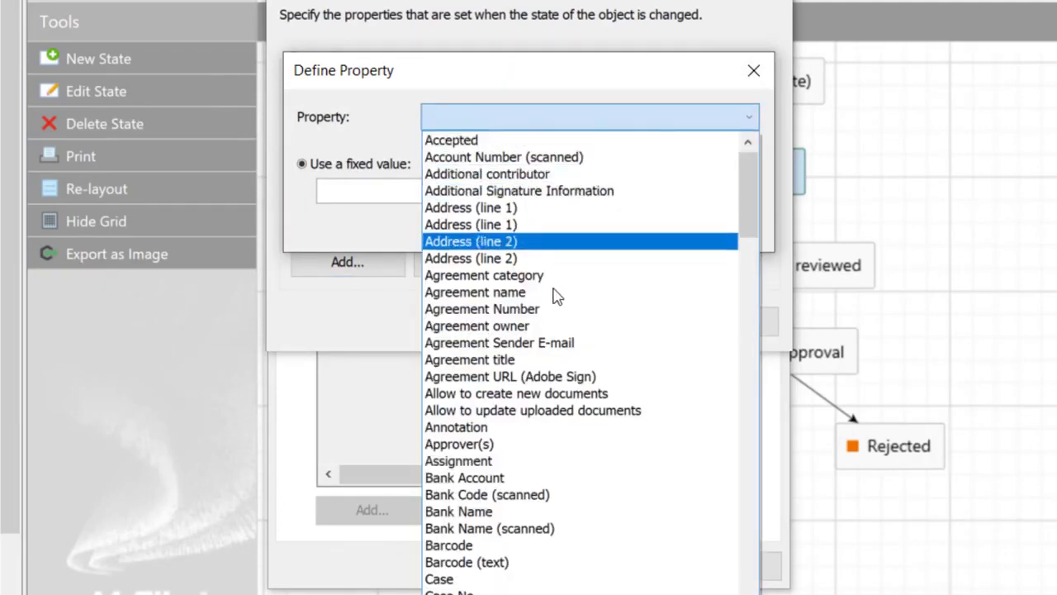
pyautogui.click(507, 446)
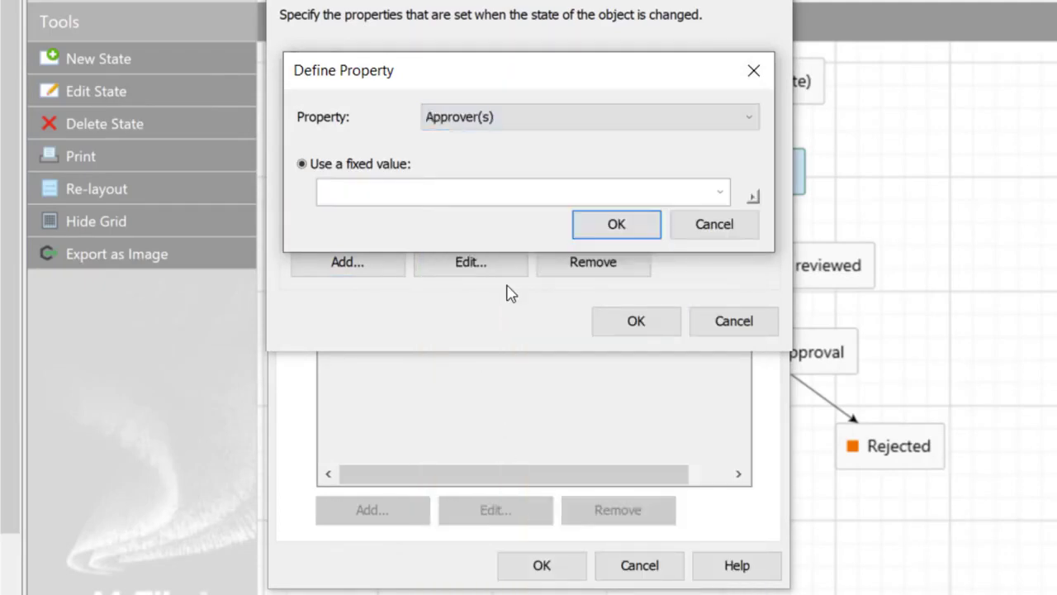
pyautogui.click(613, 226)
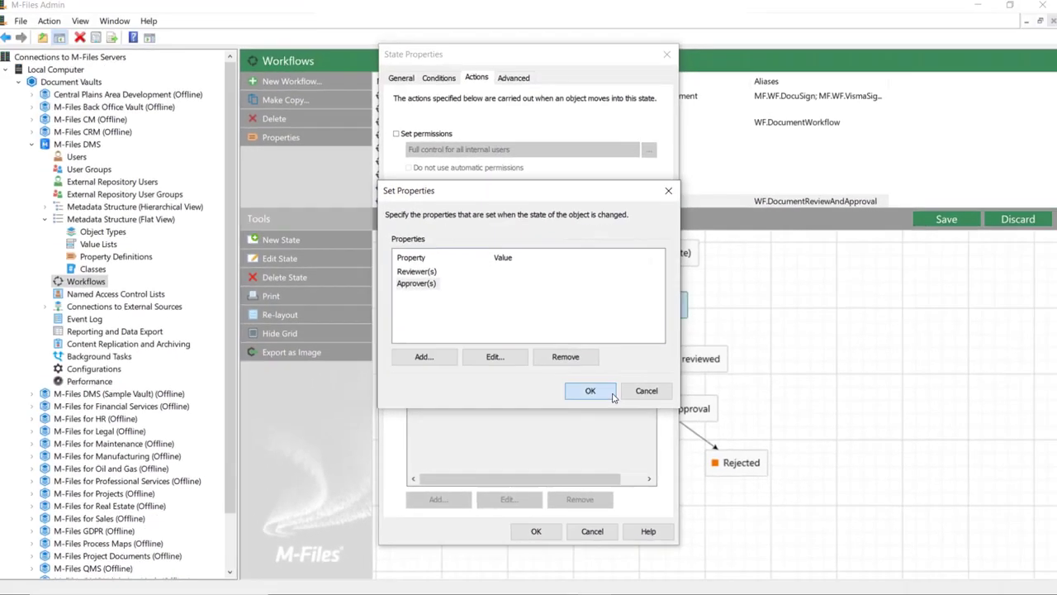
pyautogui.click(650, 348)
pyautogui.click(551, 535)
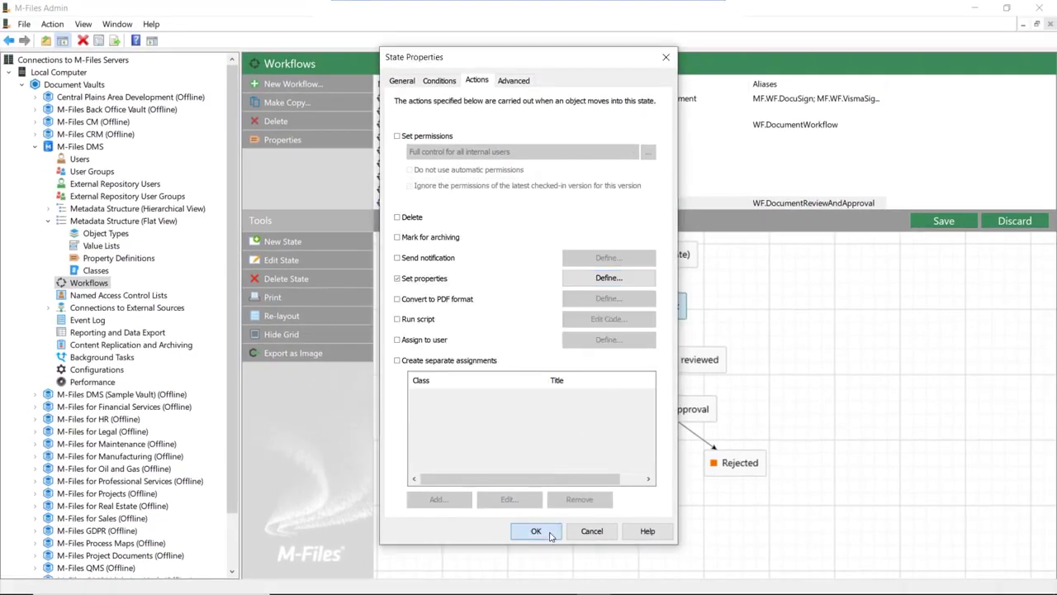
# Enable separate assignments for the Waiting to be reviewed state and begin a new assignment.
pyautogui.click(696, 371)
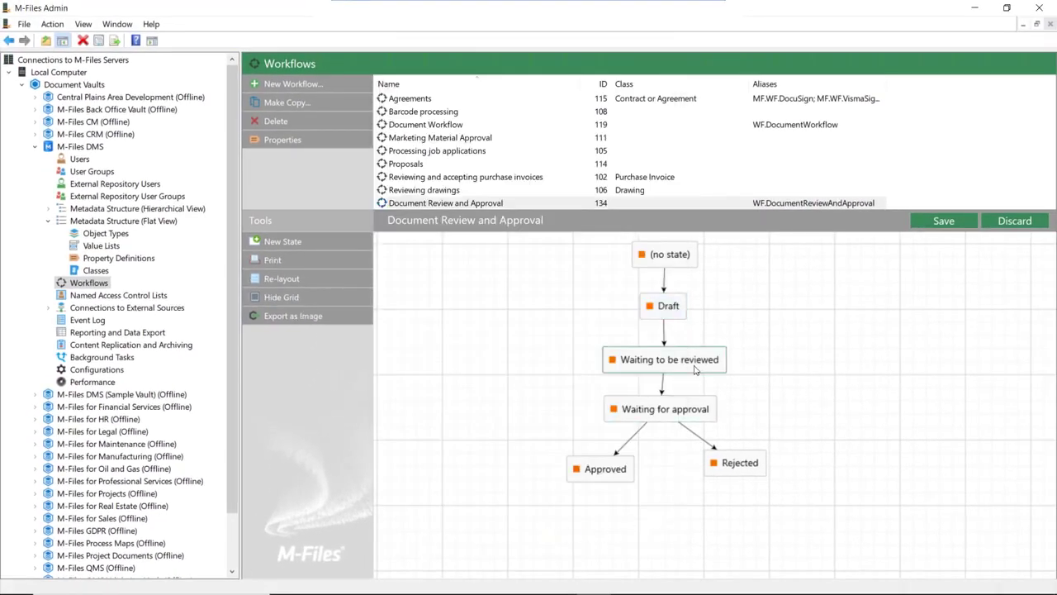
pyautogui.doubleClick(698, 371)
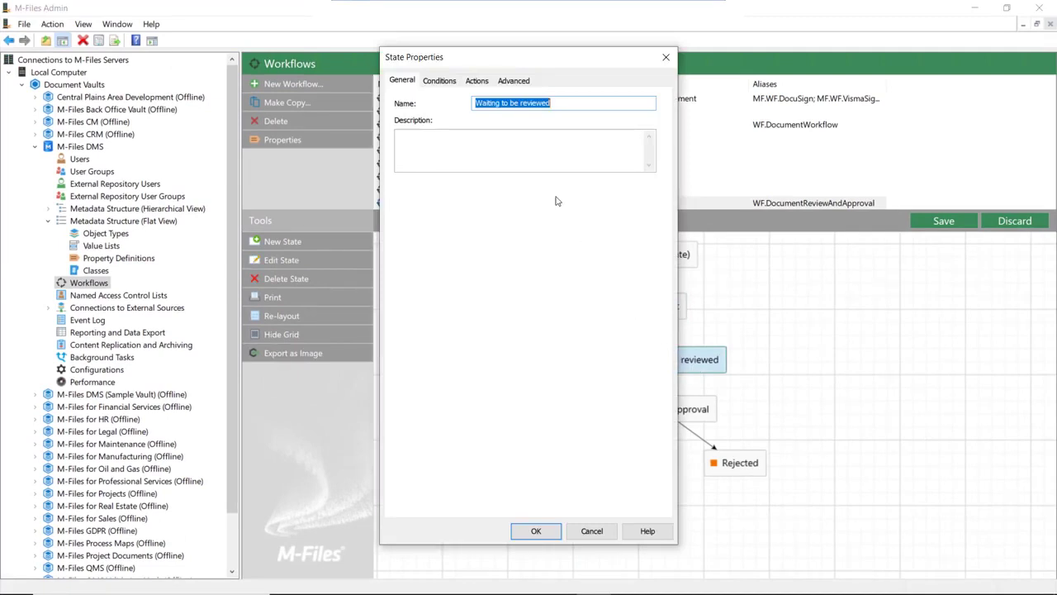
pyautogui.click(479, 81)
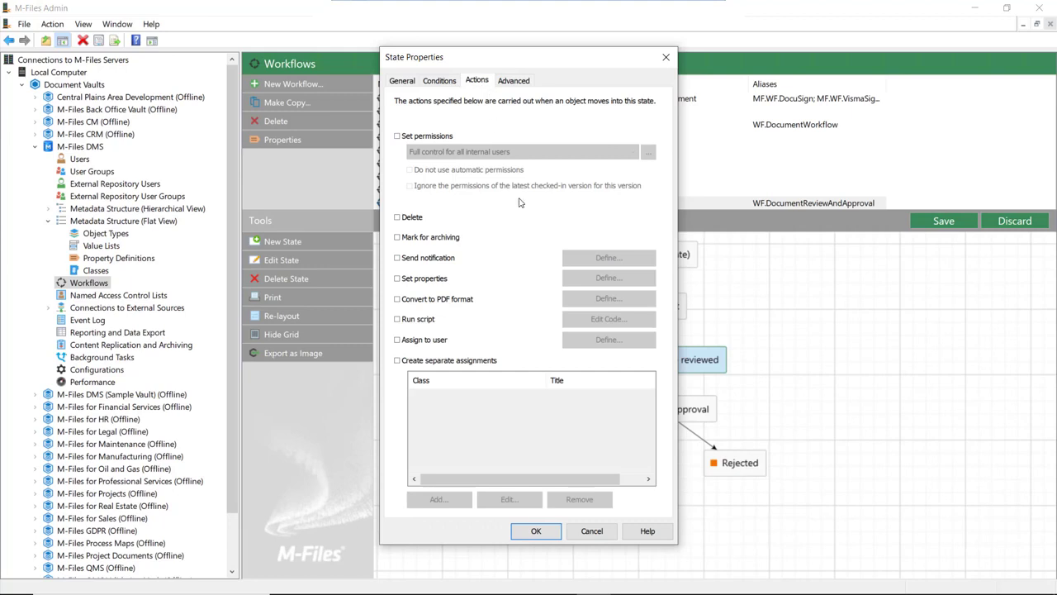
pyautogui.click(452, 366)
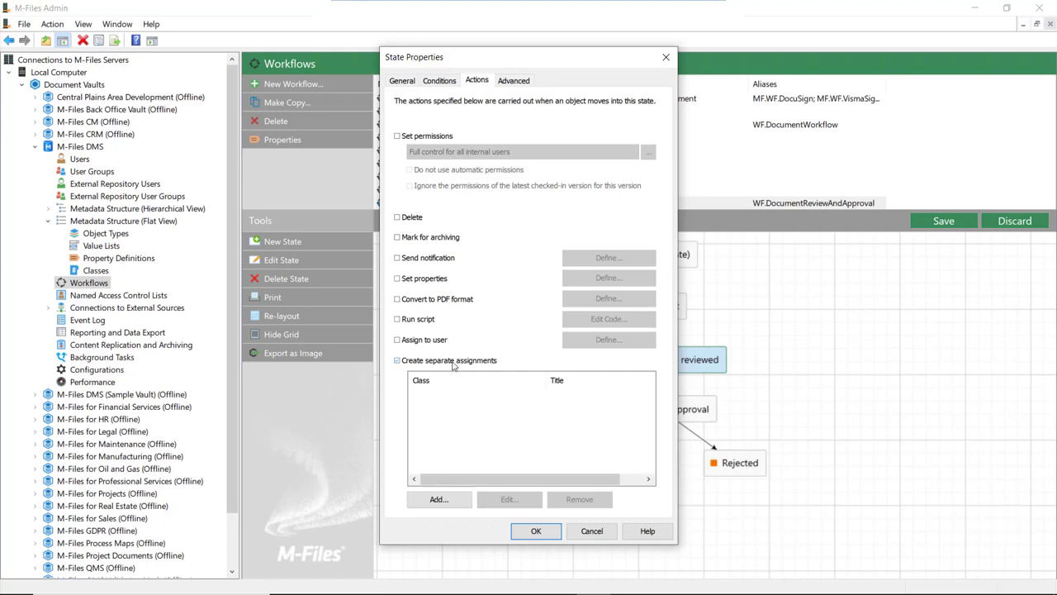
pyautogui.click(438, 500)
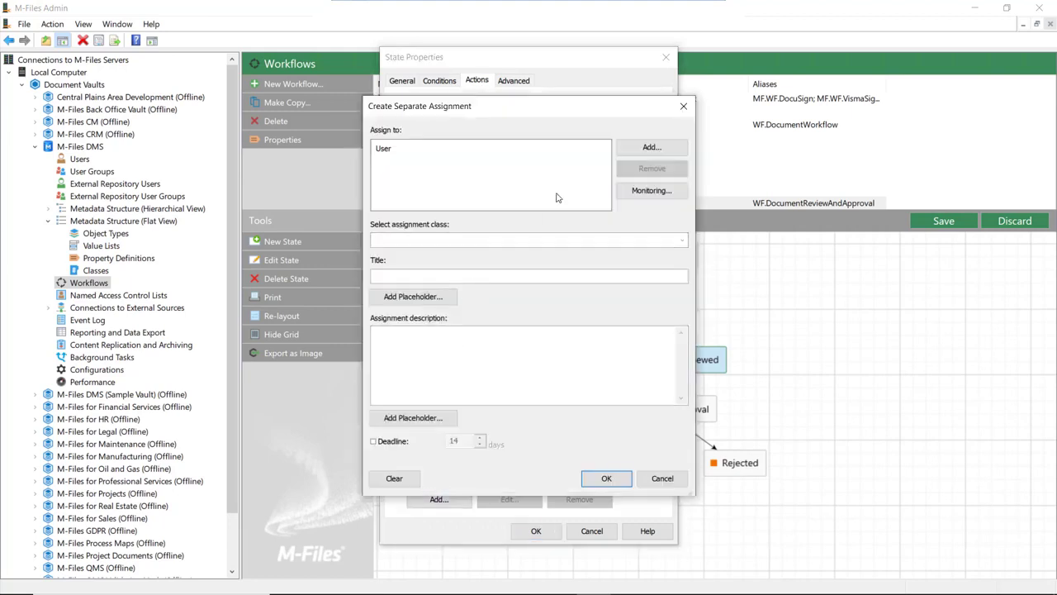
# Assign the separate assignment to the user from the Reviewer(s) metadata property.
pyautogui.click(650, 147)
pyautogui.click(464, 338)
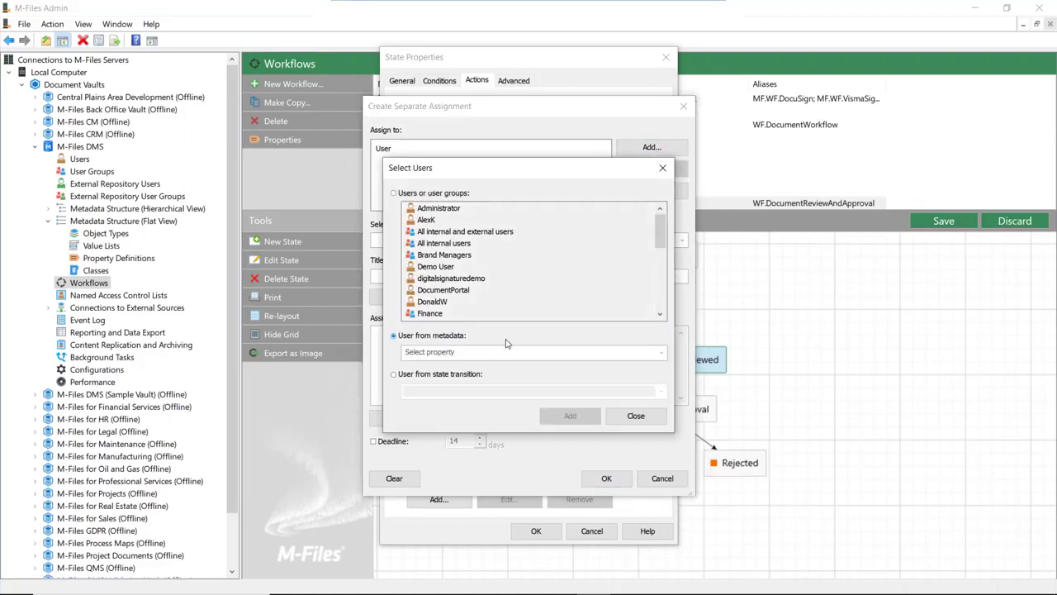
pyautogui.click(508, 351)
pyautogui.write('rence')
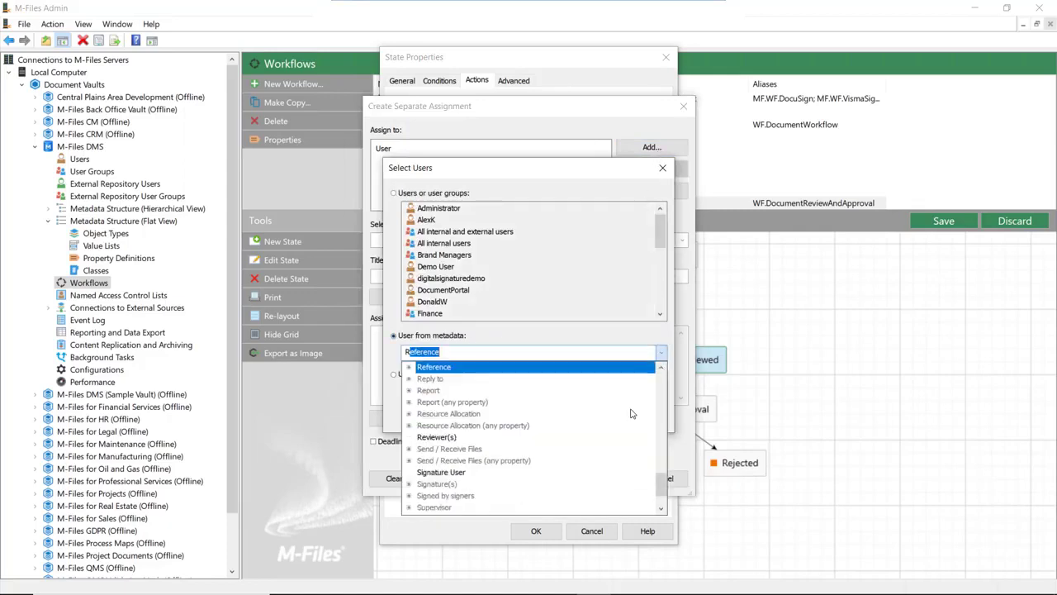
pyautogui.click(521, 437)
pyautogui.click(561, 419)
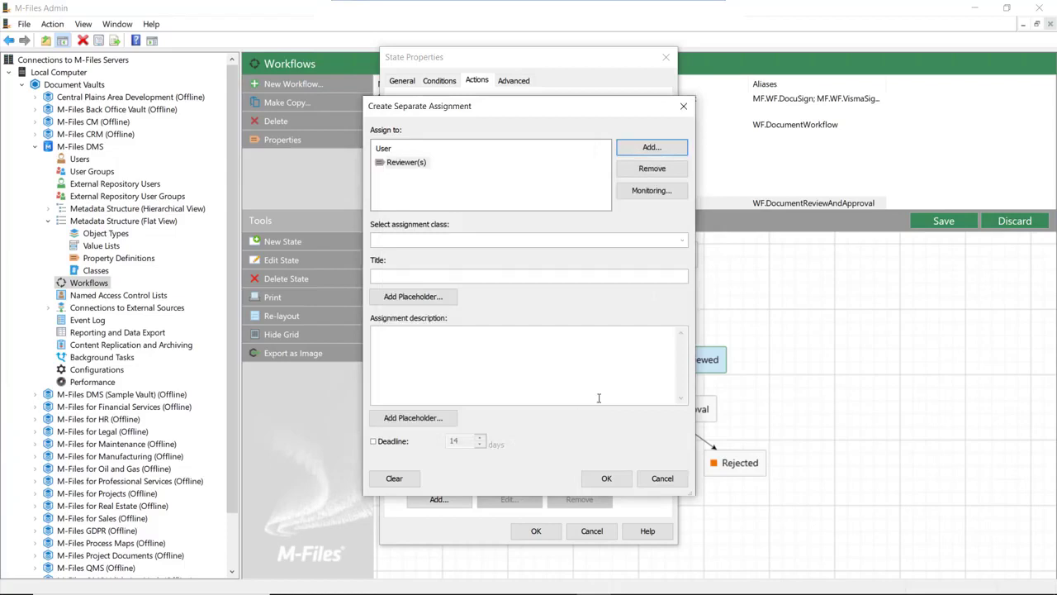
# Set the assignment class to Document Review Assignment and title it "%PROPERTY_0% Review" using the Name or title placeholder.
pyautogui.click(682, 240)
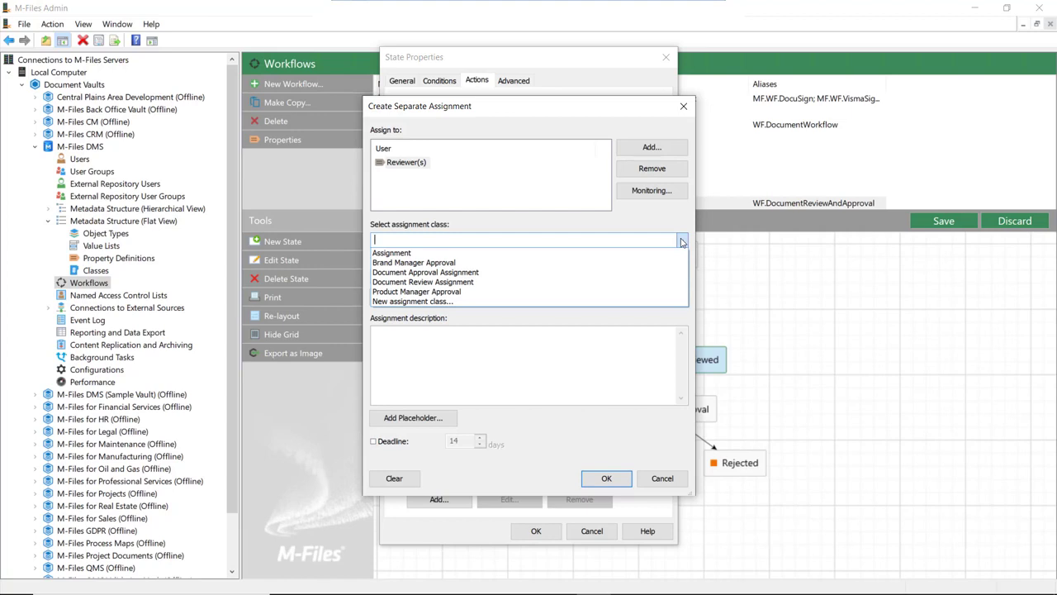
pyautogui.click(494, 283)
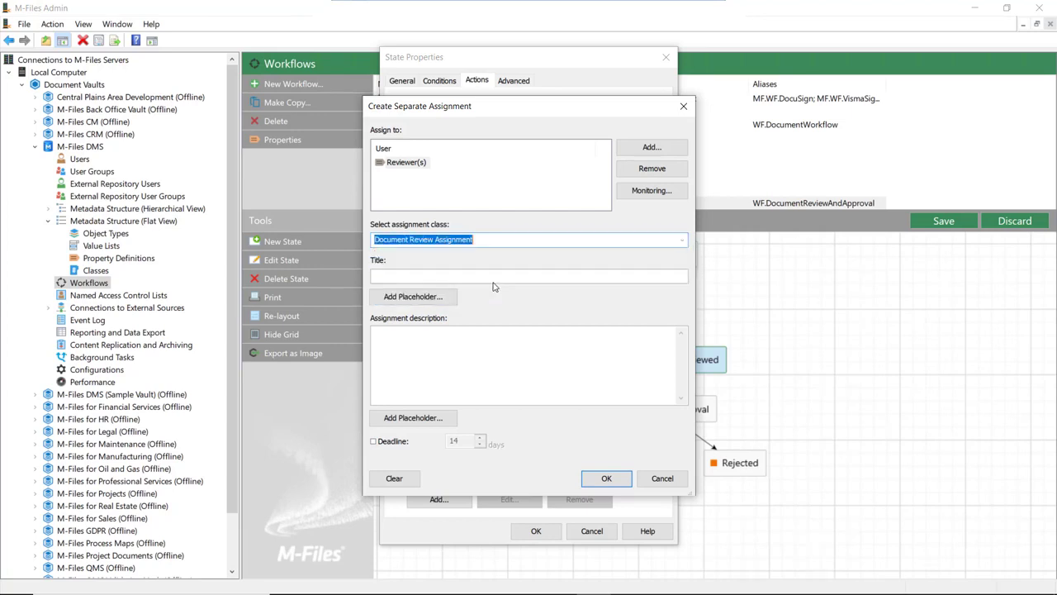
pyautogui.click(413, 296)
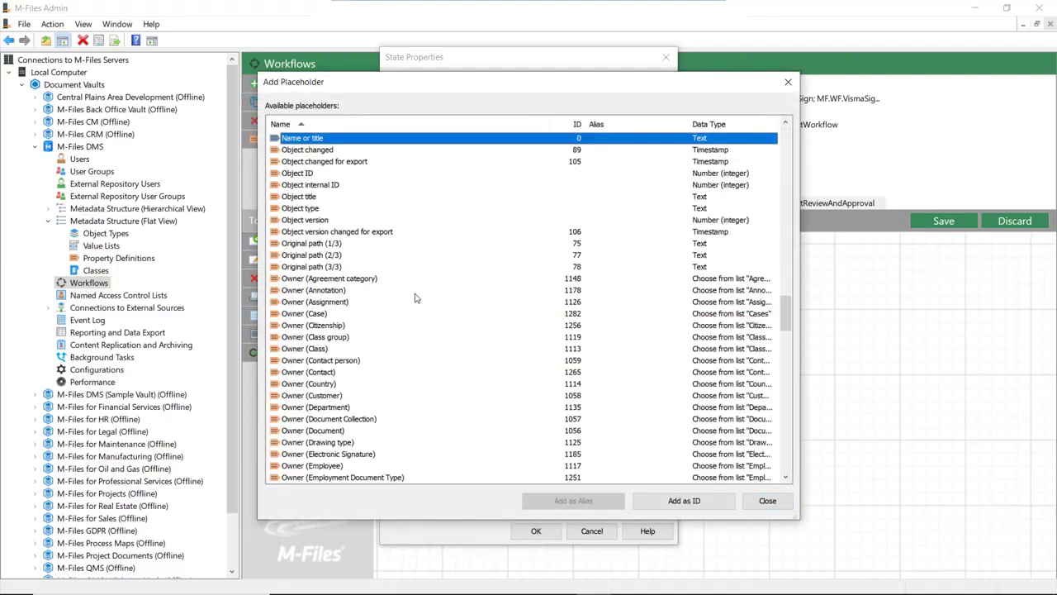
pyautogui.doubleClick(312, 138)
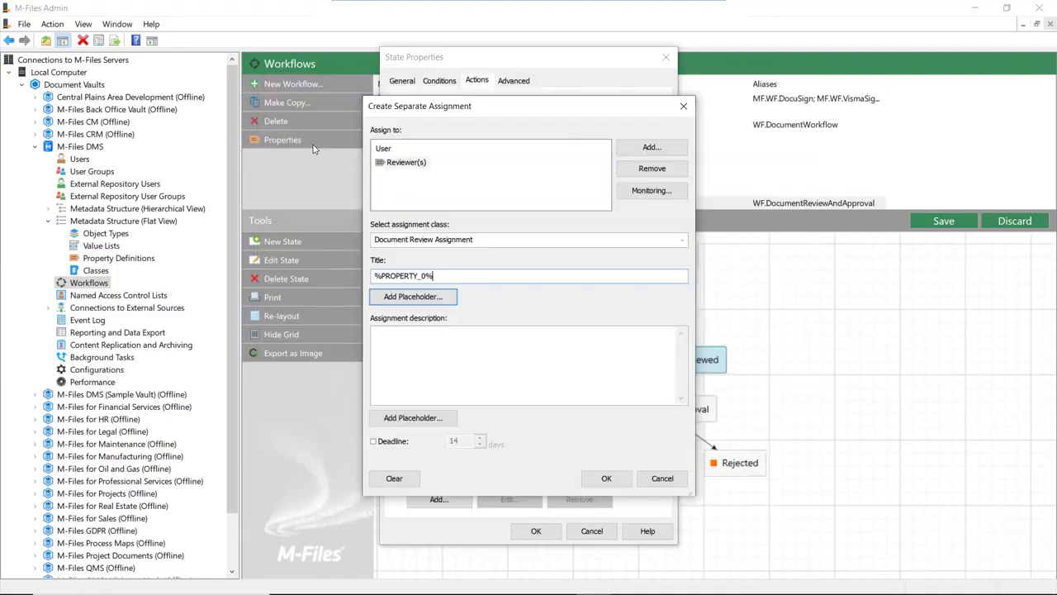
# Enter the assignment description "Please review this %PROPERTY_0%", using the Name or title placeholder.
pyautogui.click(484, 338)
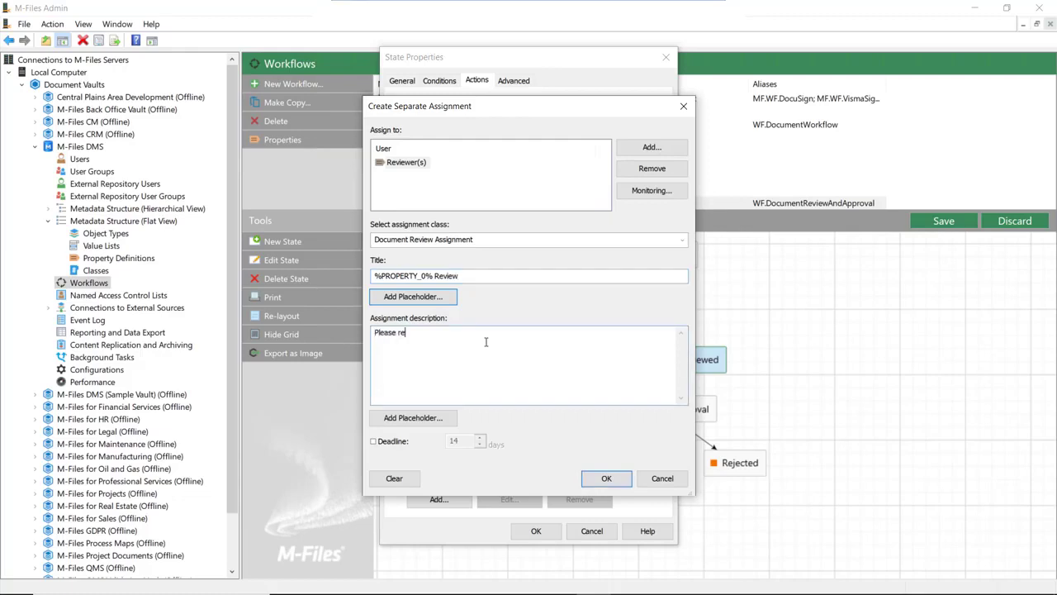
pyautogui.click(450, 420)
pyautogui.doubleClick(320, 138)
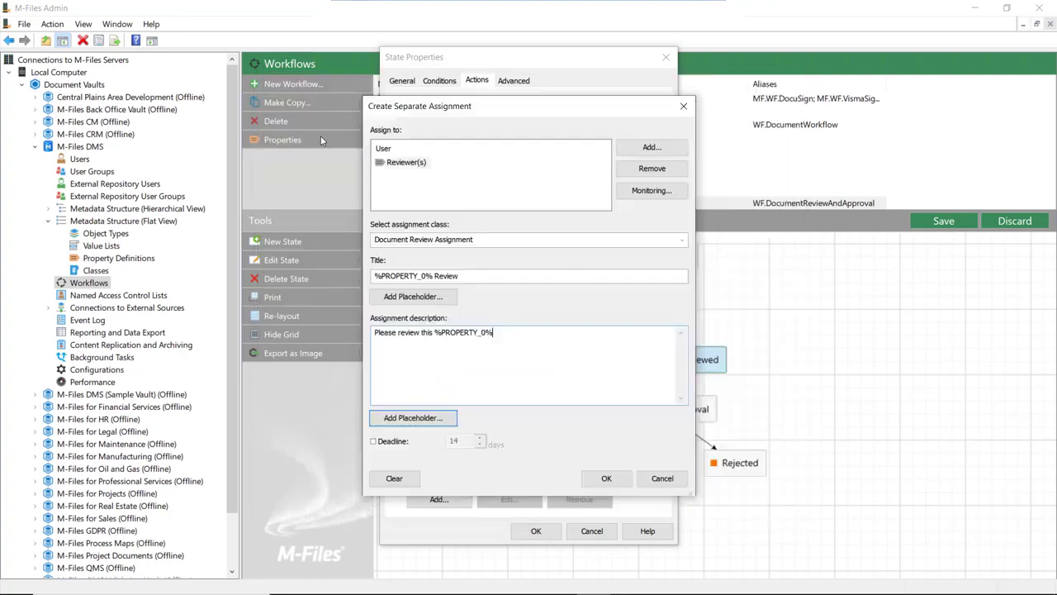
# Append "and move it forward in the workflow by approving it or back to the draft state by rejecting it." to the description and save the assignment.
pyautogui.write('and move it forward in the workflow by ')
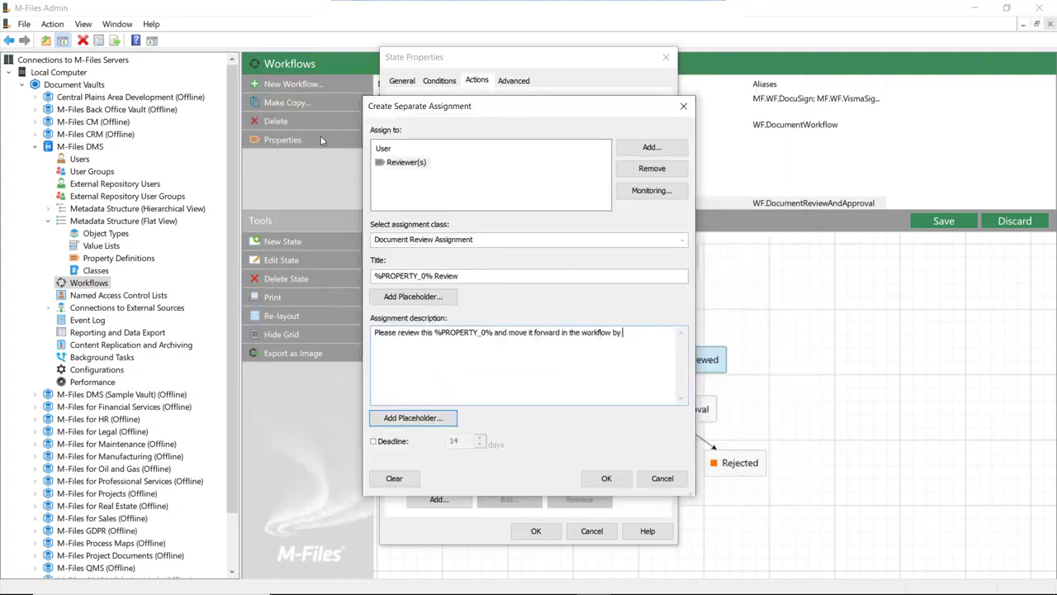
pyautogui.write('approving it or back to the draft state by rejecting it.')
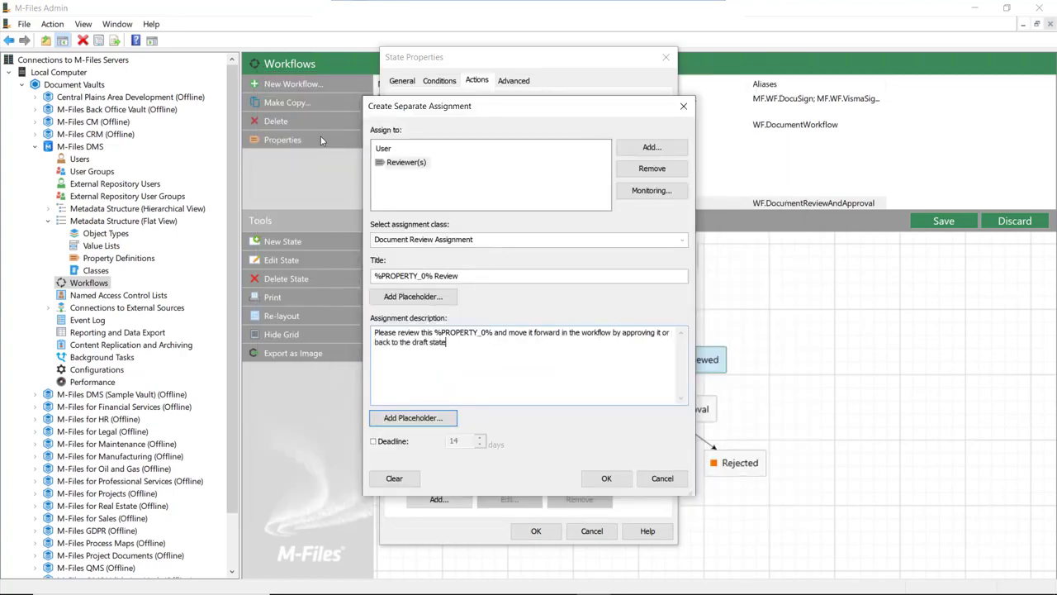
pyautogui.click(606, 479)
pyautogui.click(536, 530)
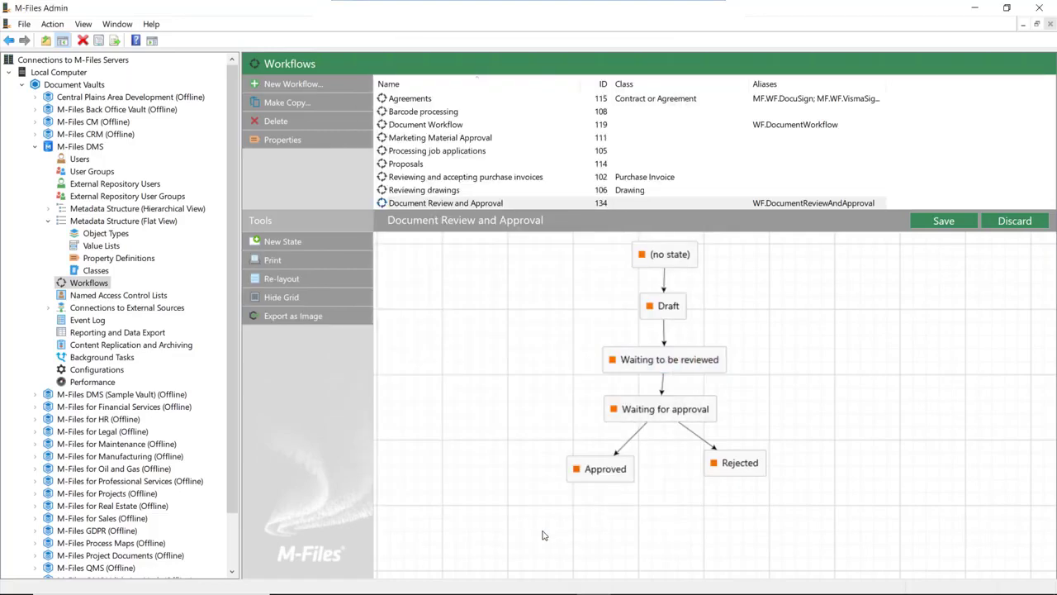
# Add a transition from Waiting to be reviewed back to Draft, triggered if any separate assignment is rejected.
pyautogui.moveTo(646, 342); pyautogui.dragTo(650, 319)
pyautogui.click(642, 334)
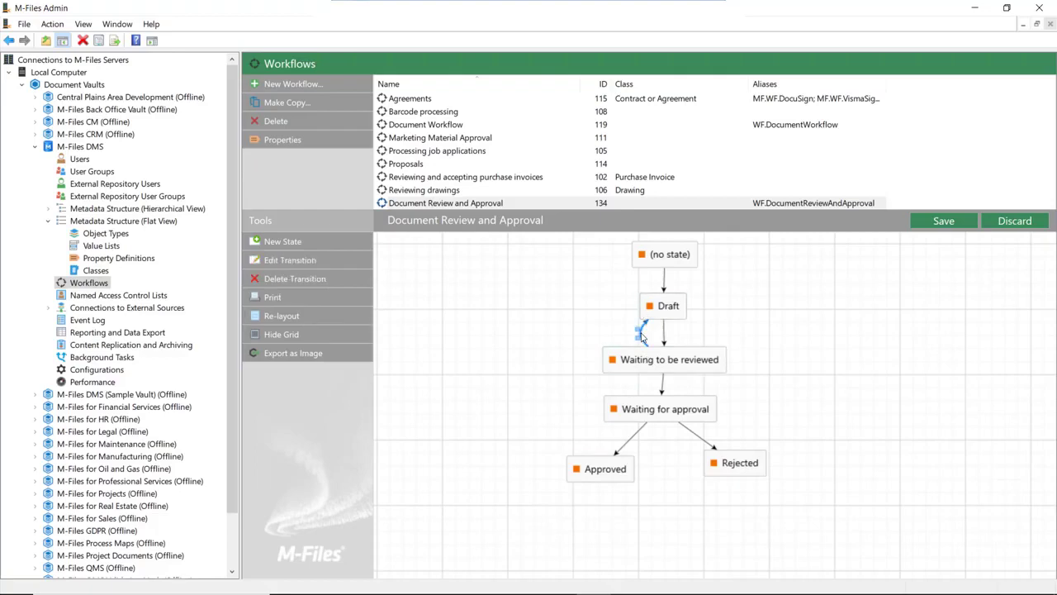
pyautogui.click(311, 263)
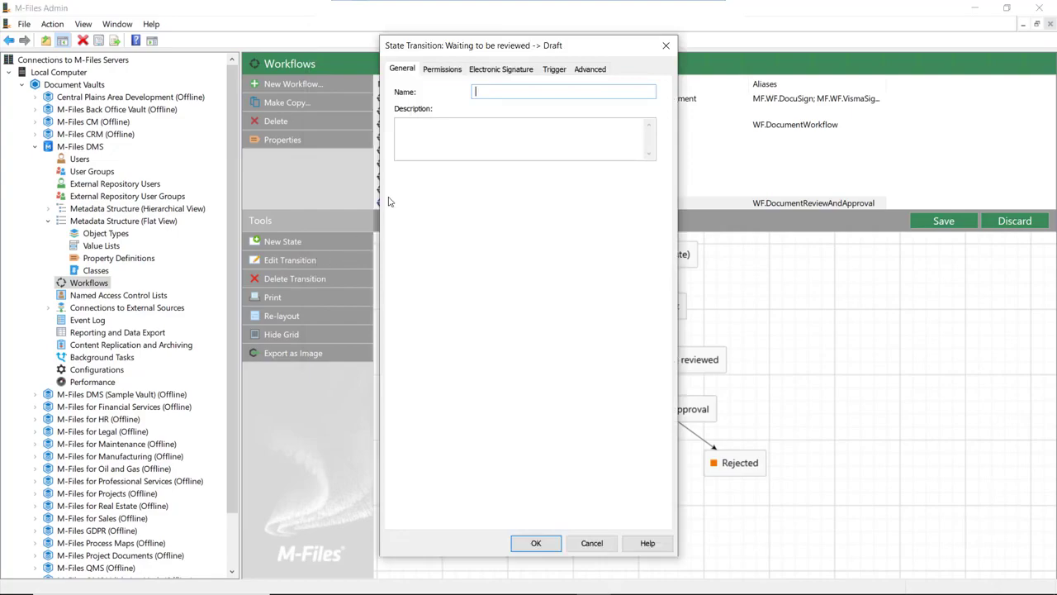
pyautogui.click(554, 70)
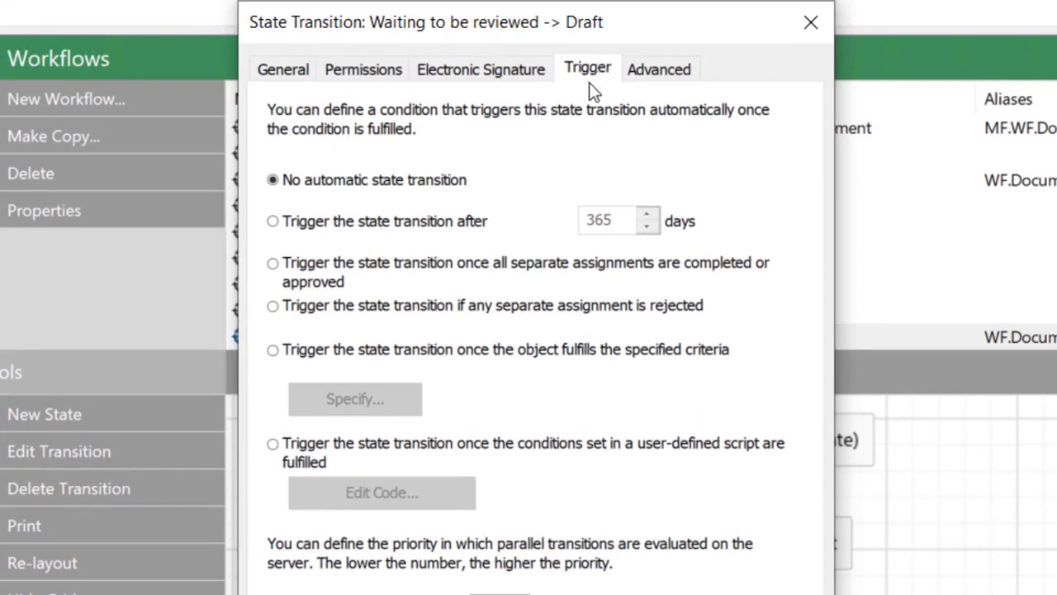
pyautogui.click(483, 305)
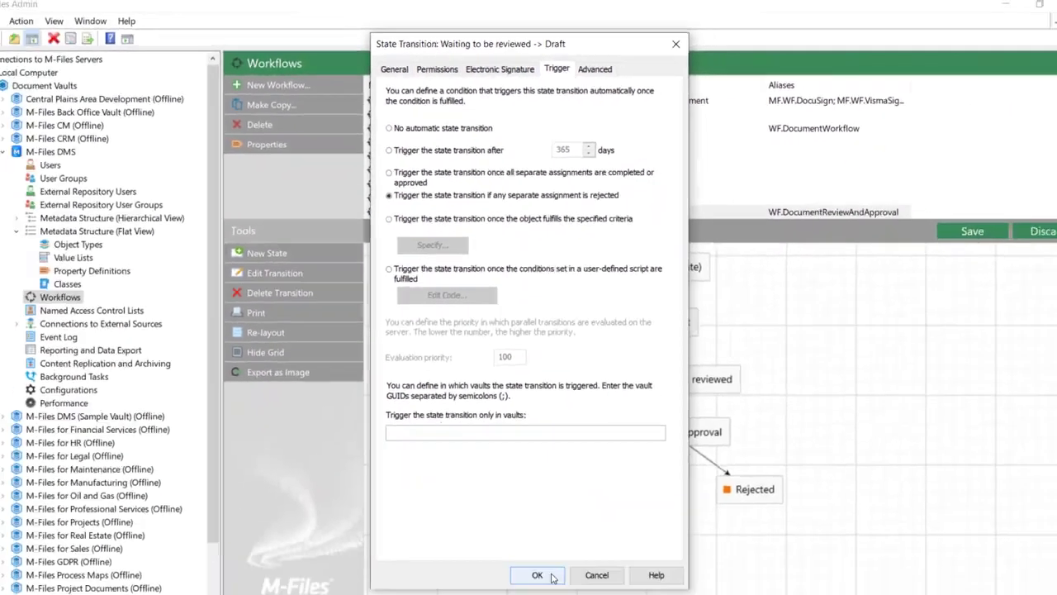
pyautogui.click(551, 574)
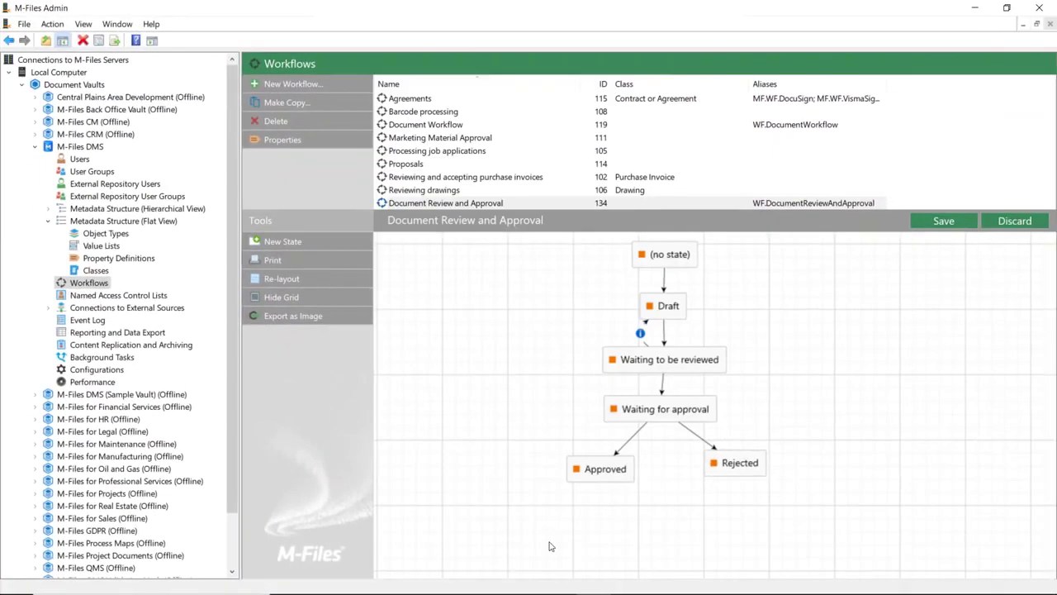
# Trigger the Waiting to be reviewed to Waiting for approval transition once all separate assignments are completed or approved.
pyautogui.click(663, 387)
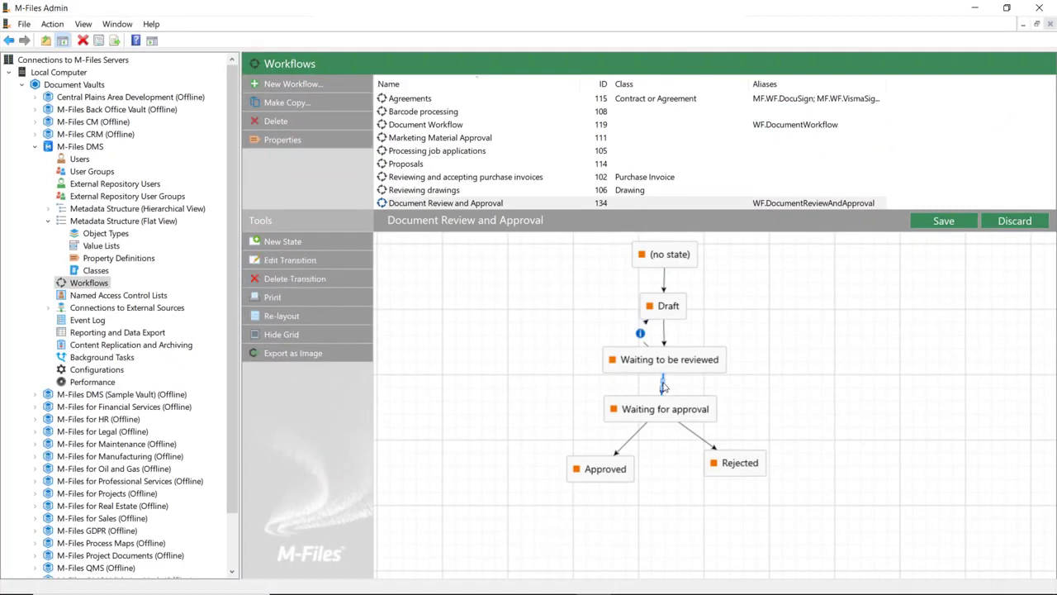
pyautogui.click(298, 260)
pyautogui.click(554, 69)
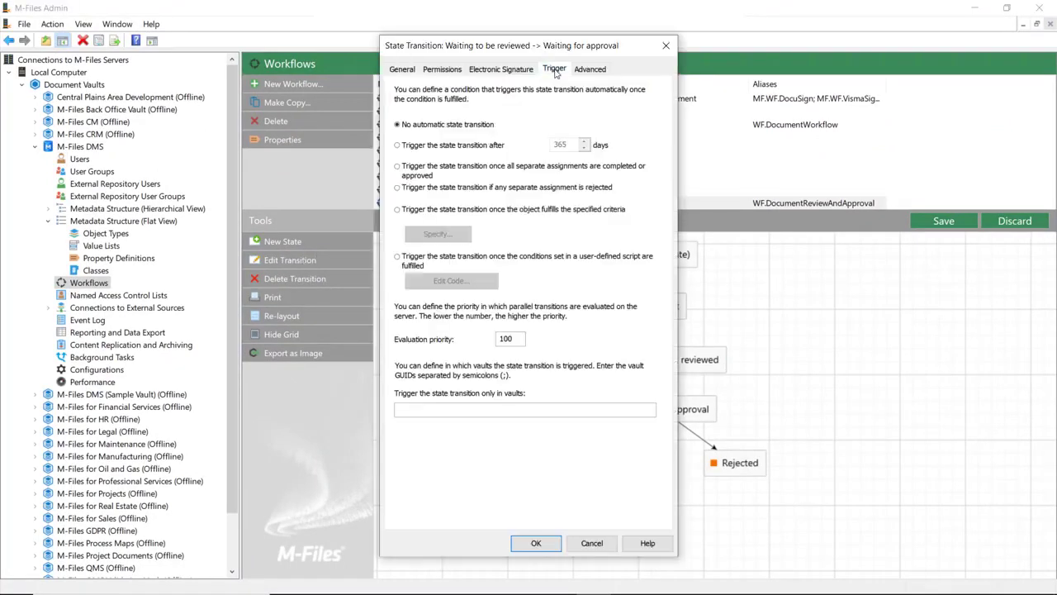
pyautogui.click(423, 174)
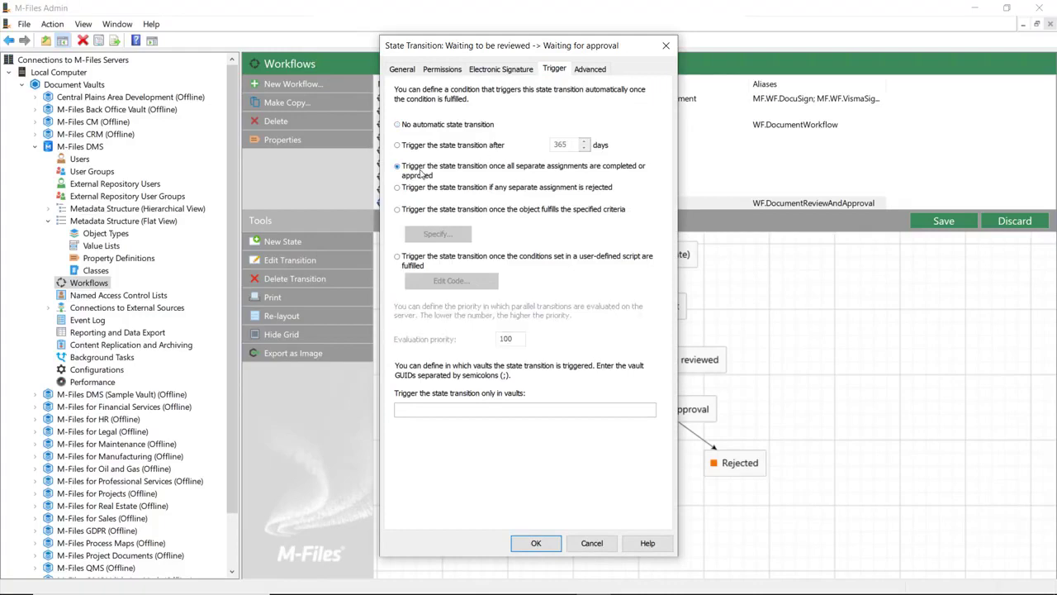
pyautogui.click(537, 543)
# Enable separate assignments for the Waiting for approval state and begin a new assignment.
pyautogui.doubleClick(671, 406)
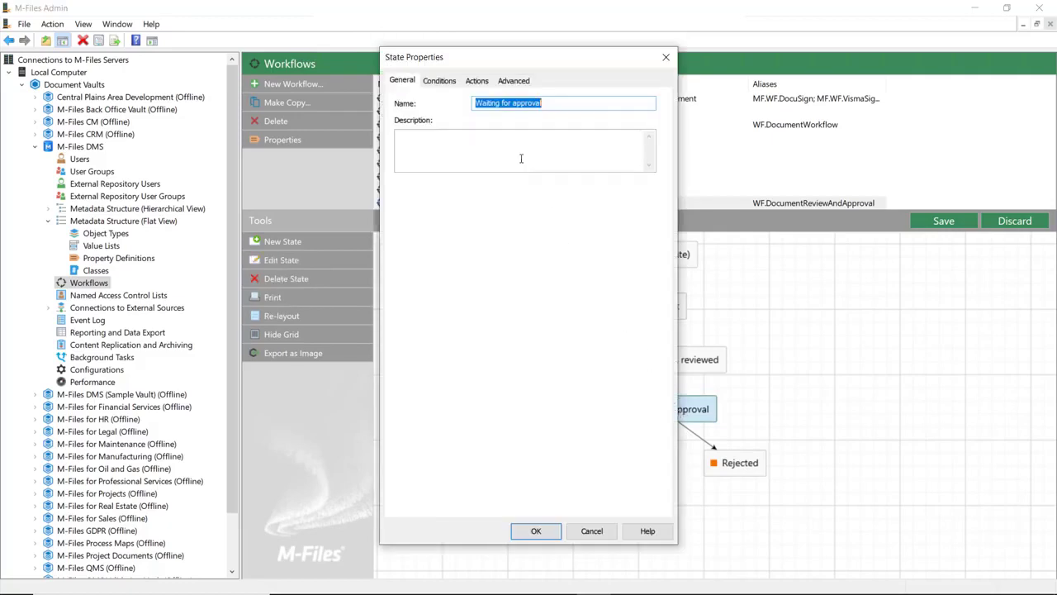
pyautogui.click(479, 81)
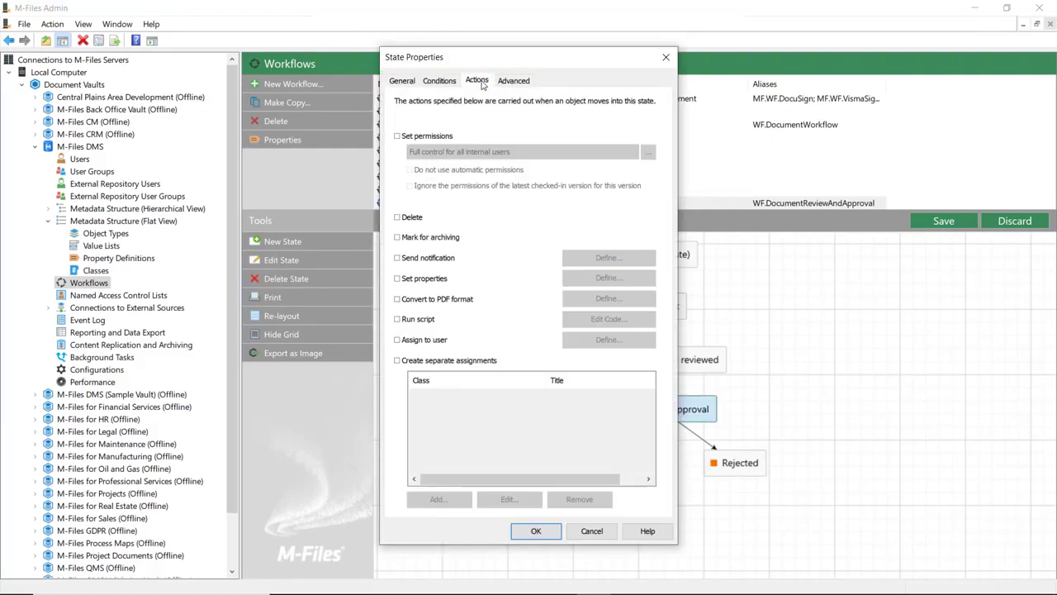
pyautogui.click(477, 364)
pyautogui.click(462, 499)
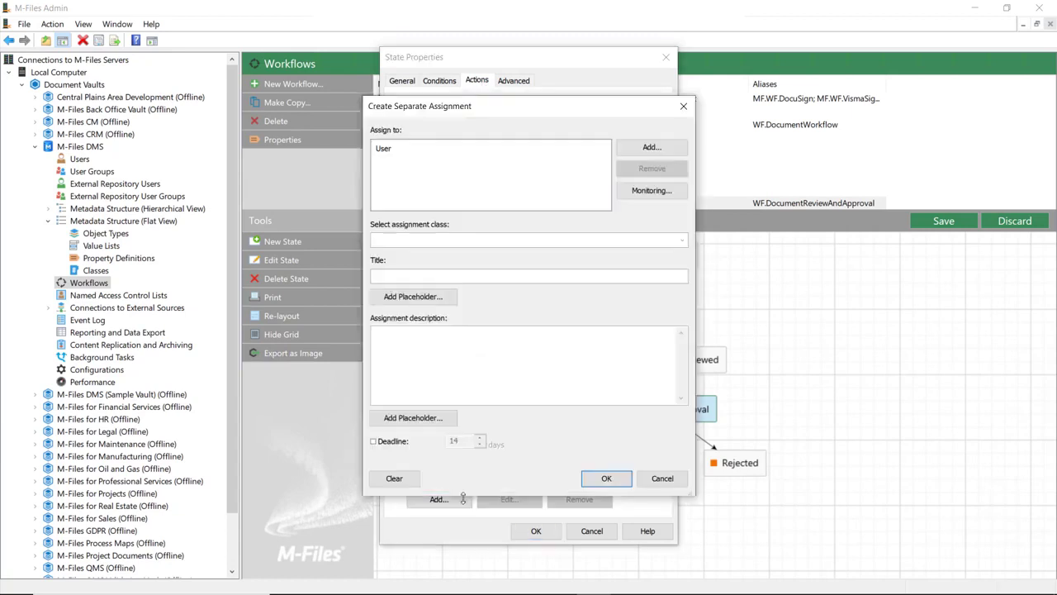
# Assign the separate assignment to the user from the Approver(s) metadata property.
pyautogui.click(635, 150)
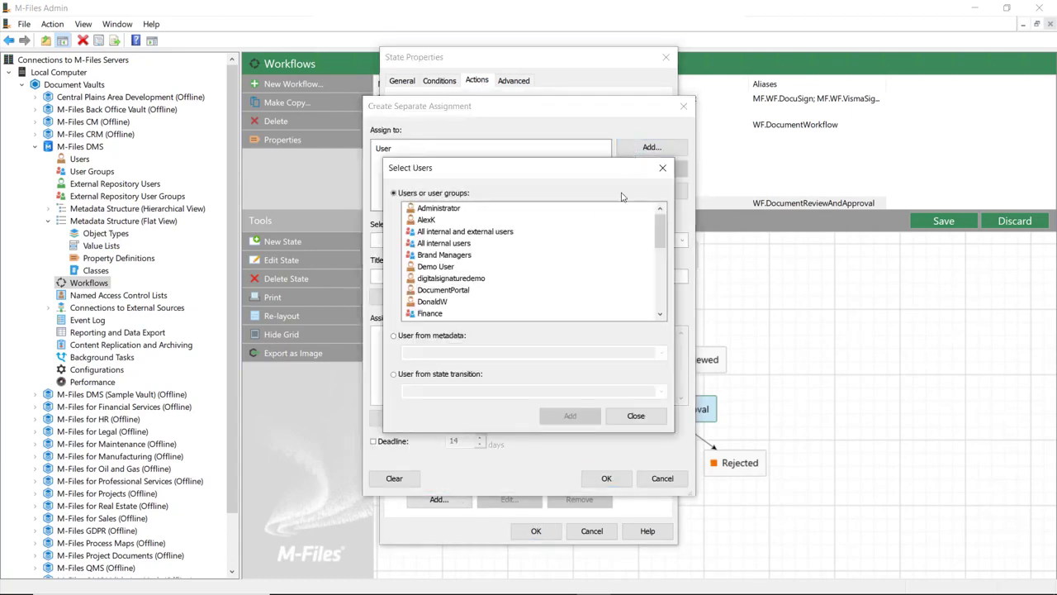
pyautogui.click(457, 336)
pyautogui.click(653, 353)
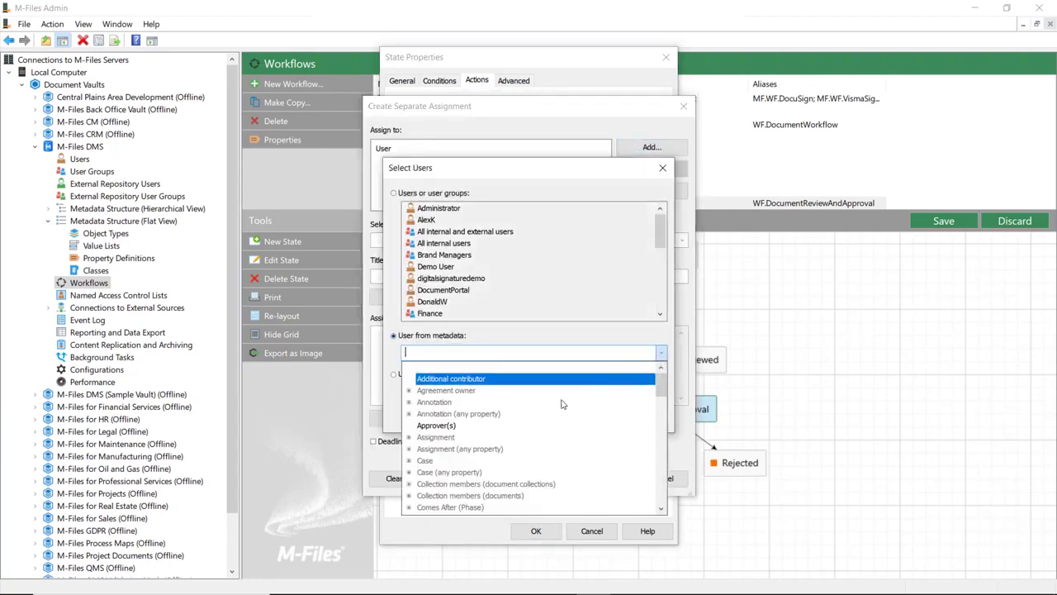
pyautogui.click(521, 426)
pyautogui.click(570, 415)
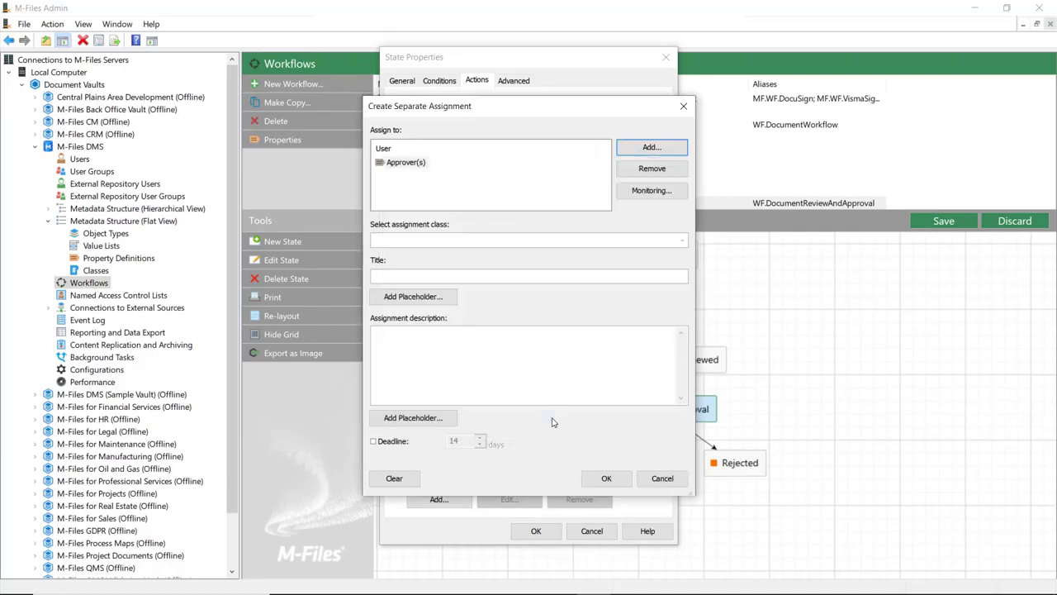
# Set the assignment class to Document Approval Assignment and title it "%PROPERTY_0% Approval" using the Name or title placeholder.
pyautogui.click(682, 240)
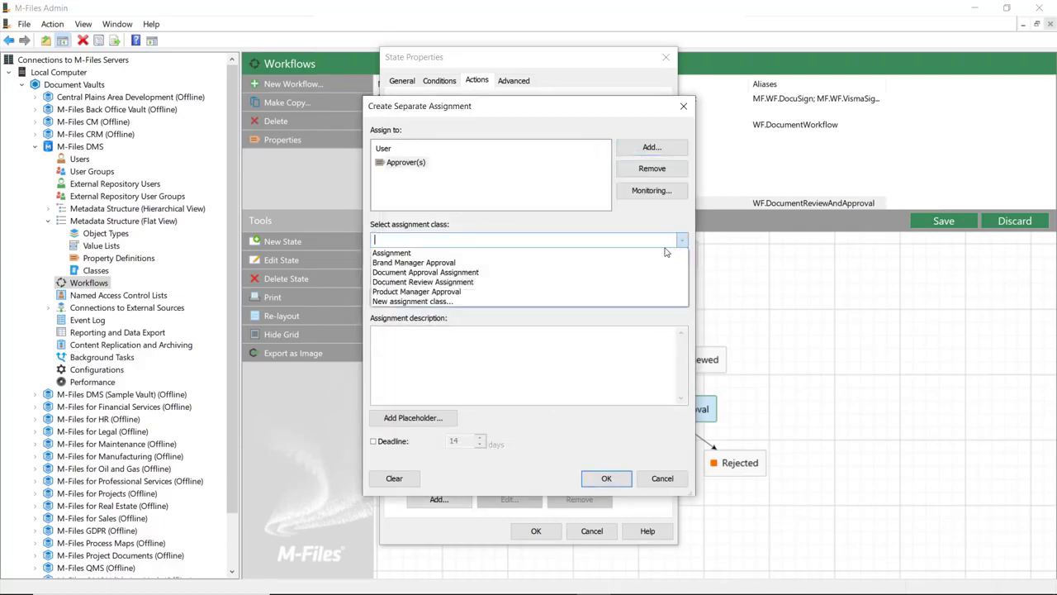
pyautogui.click(470, 272)
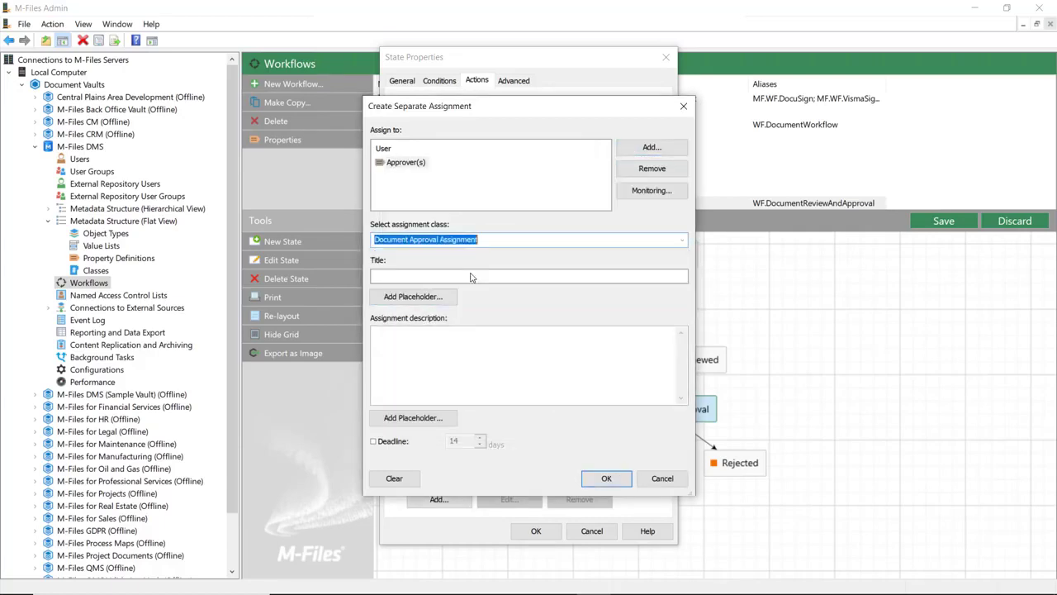
pyautogui.click(425, 297)
pyautogui.press('n')
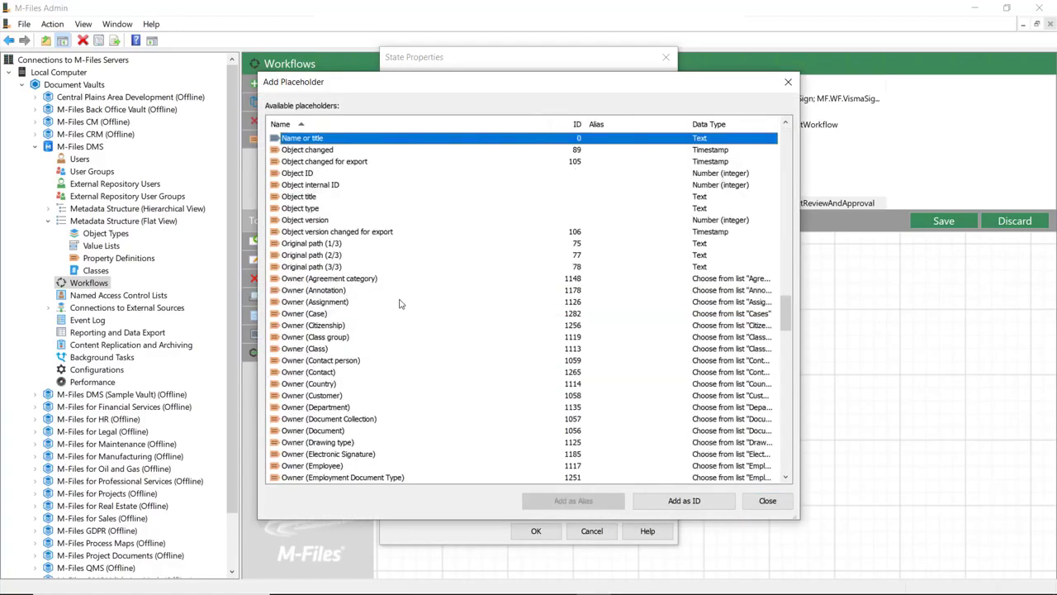
pyautogui.doubleClick(322, 140)
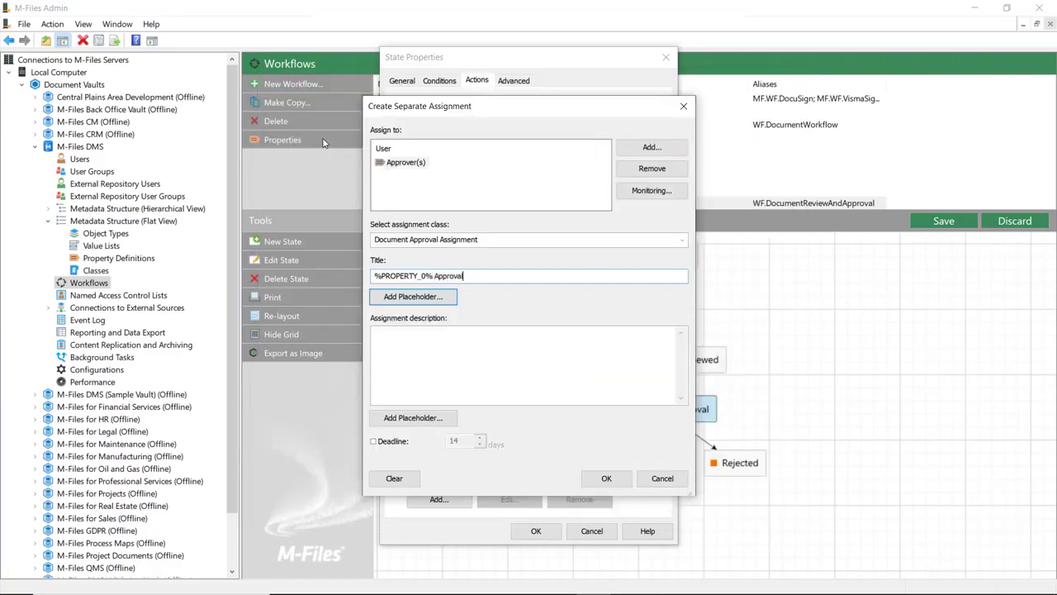
# Enter the description "Please either approve or reject this %PROPERTY_0%" using the Name or title placeholder, and save the assignment and state.
pyautogui.click(450, 340)
pyautogui.write('Please either approve or reject this')
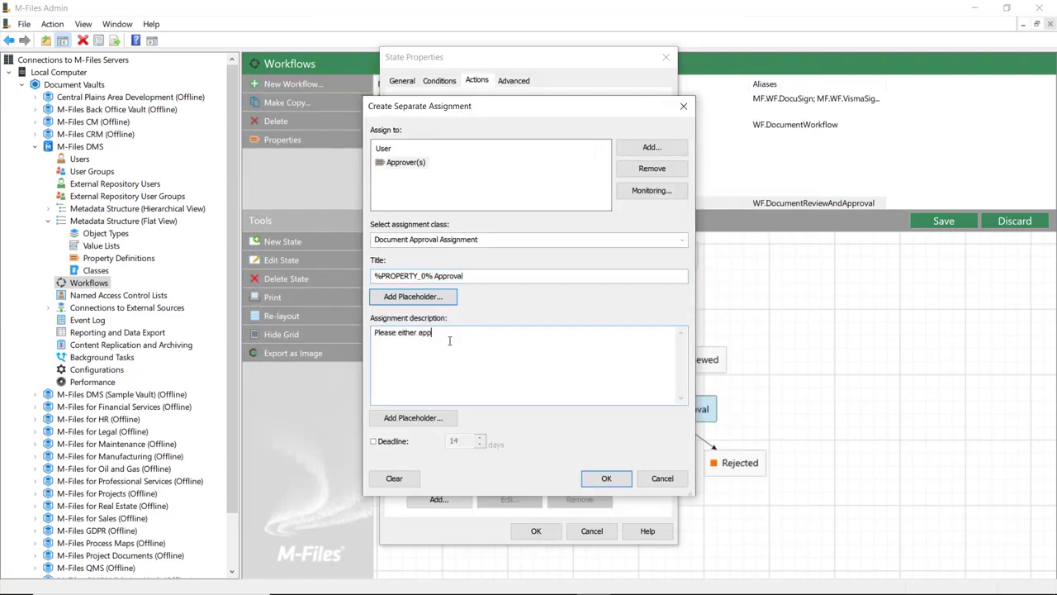
pyautogui.click(417, 418)
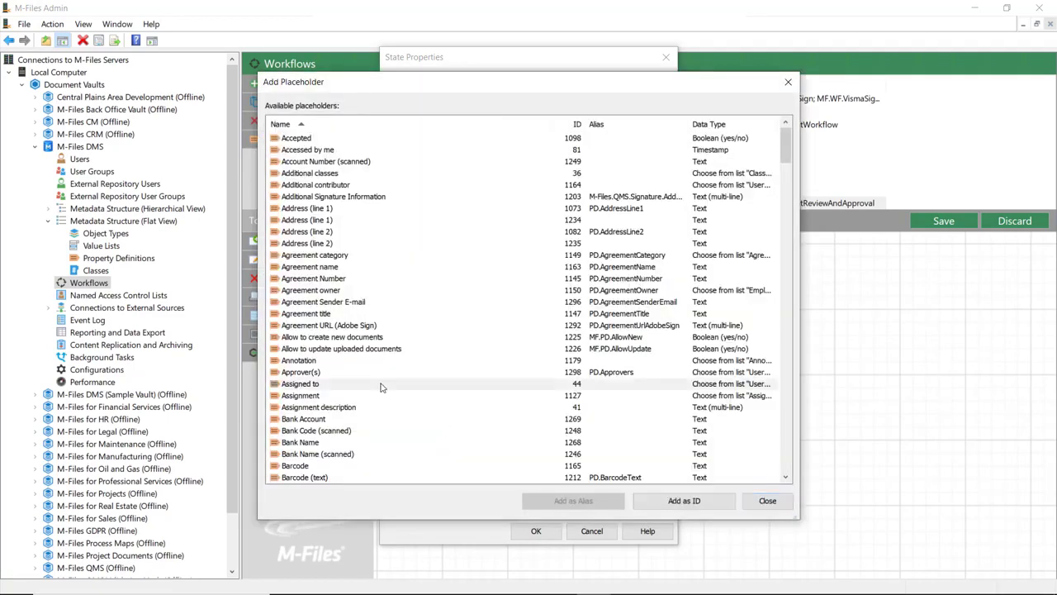
pyautogui.press('n')
pyautogui.doubleClick(314, 141)
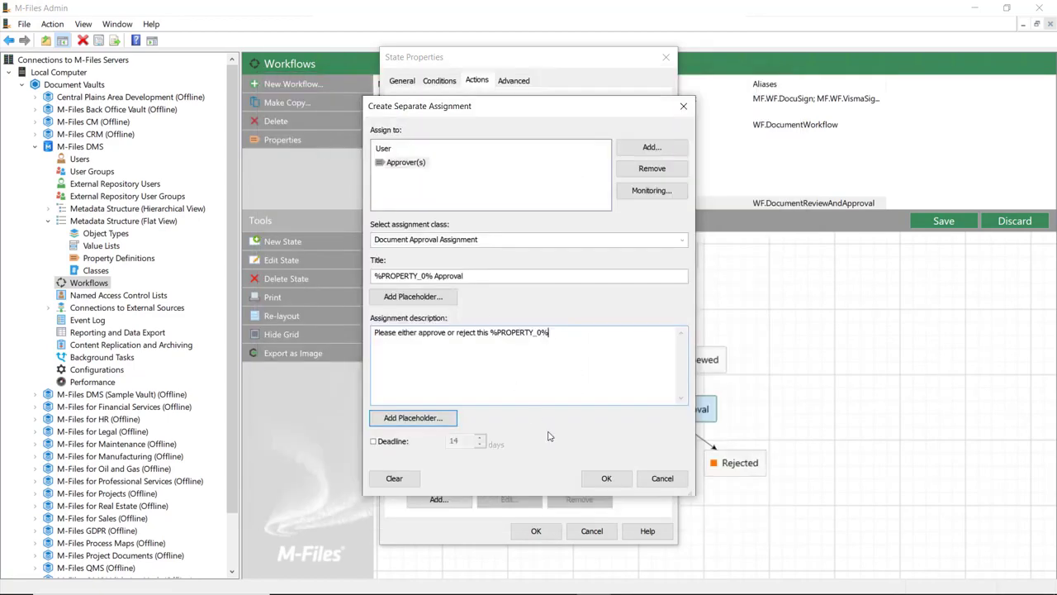
pyautogui.click(606, 479)
pyautogui.click(537, 531)
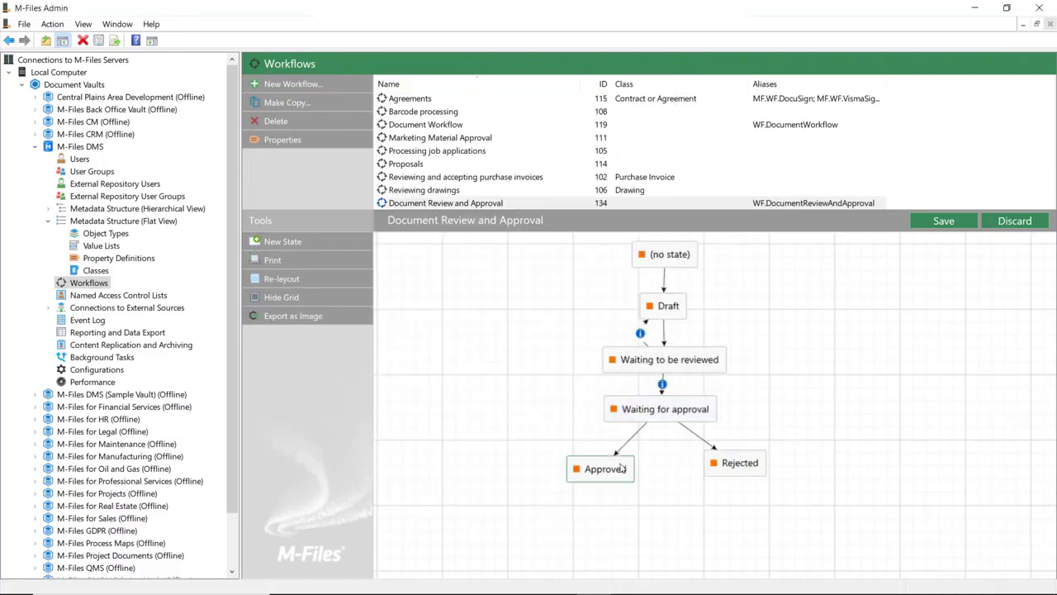
# Trigger the Waiting for approval to Approved transition once all separate assignments are completed or approved.
pyautogui.click(636, 440)
pyautogui.click(306, 263)
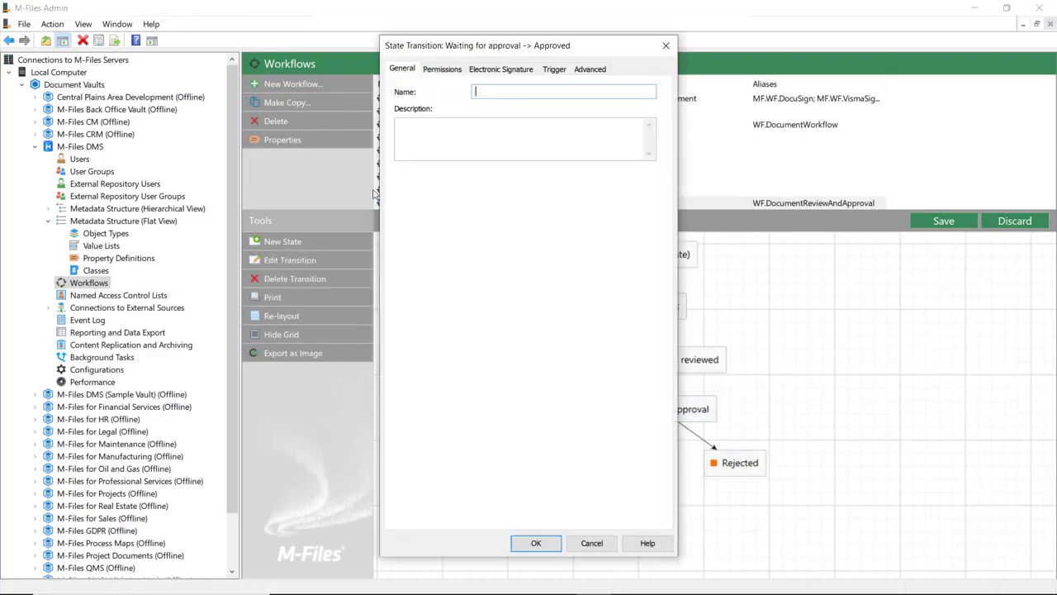
pyautogui.click(553, 69)
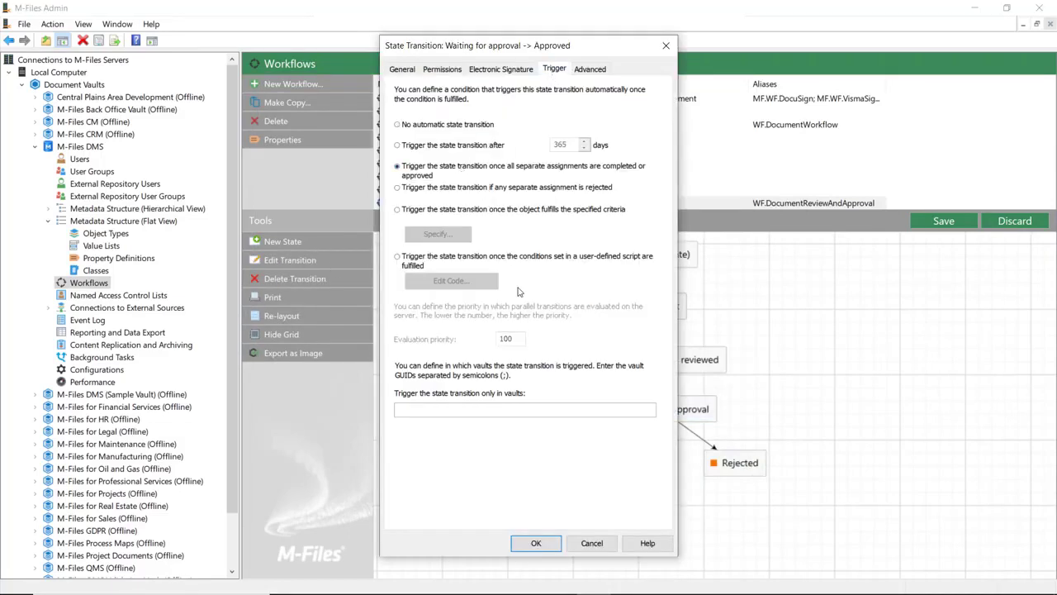
pyautogui.click(536, 543)
# Set an automatic trigger on the transition from Waiting for approval to Rejected.
pyautogui.click(692, 436)
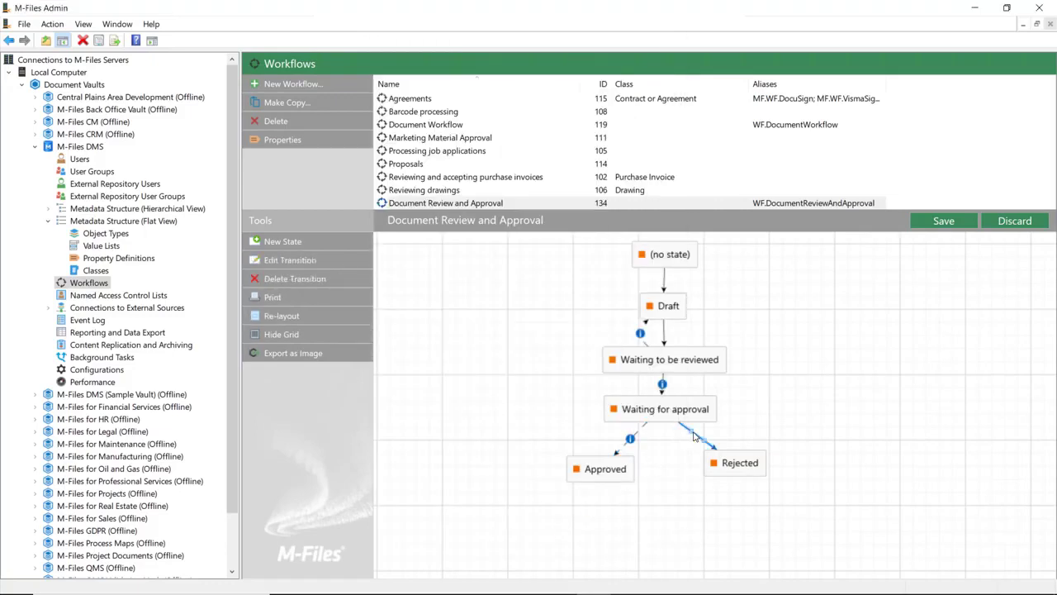
pyautogui.click(293, 263)
pyautogui.click(555, 69)
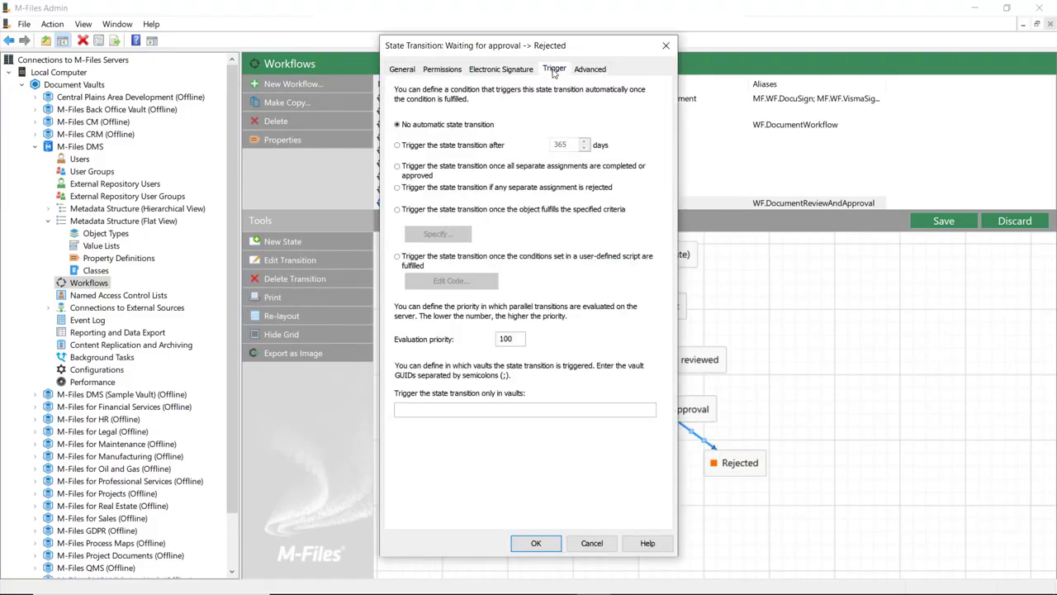
pyautogui.click(541, 544)
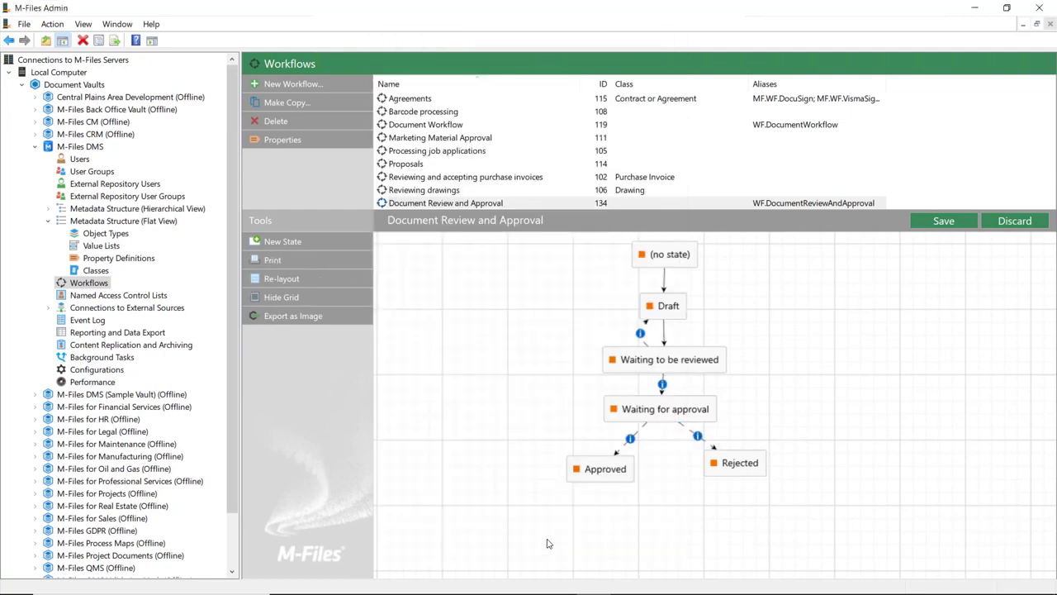
# Add a transition from Rejected back to Draft and curve its line clear of the states in between.
pyautogui.moveTo(743, 450); pyautogui.dragTo(666, 308)
pyautogui.click(698, 385)
pyautogui.moveTo(693, 362); pyautogui.dragTo(773, 339)
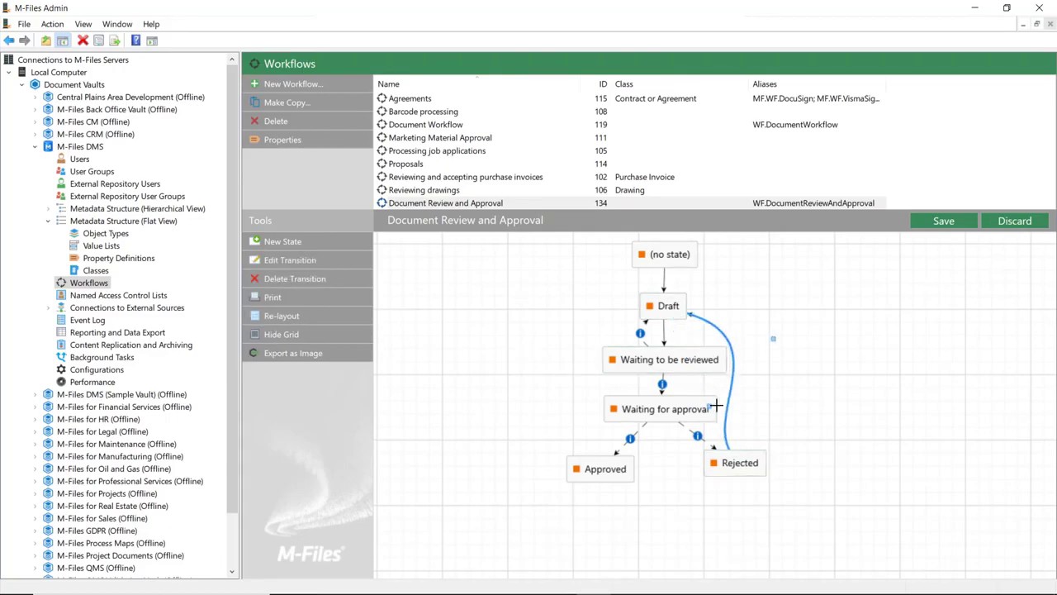
pyautogui.moveTo(711, 406); pyautogui.dragTo(788, 414)
# Set the Rejected to Draft transition to trigger automatically after 0 days.
pyautogui.click(307, 263)
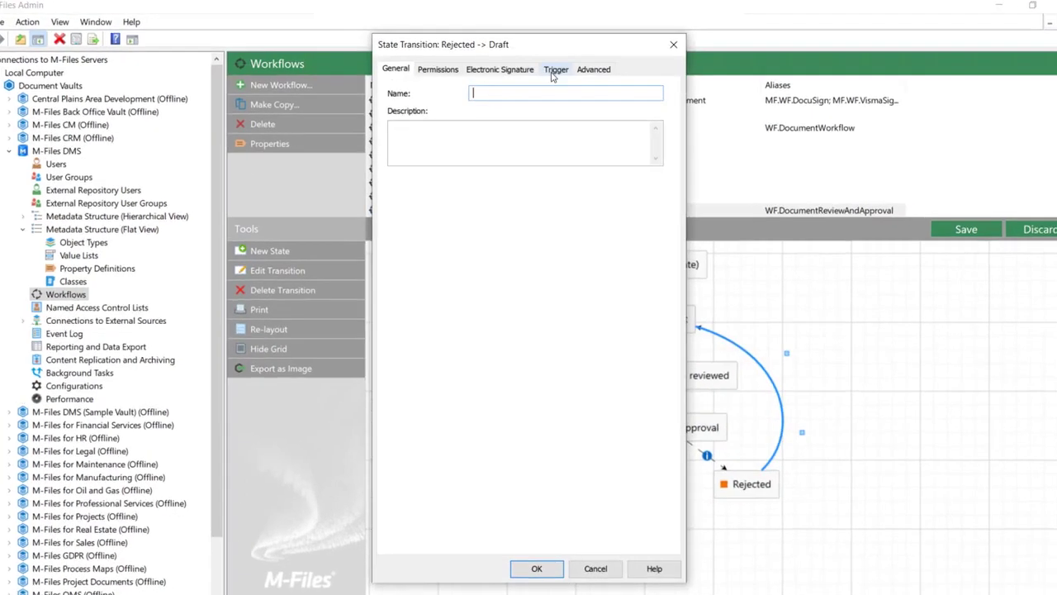
pyautogui.click(552, 68)
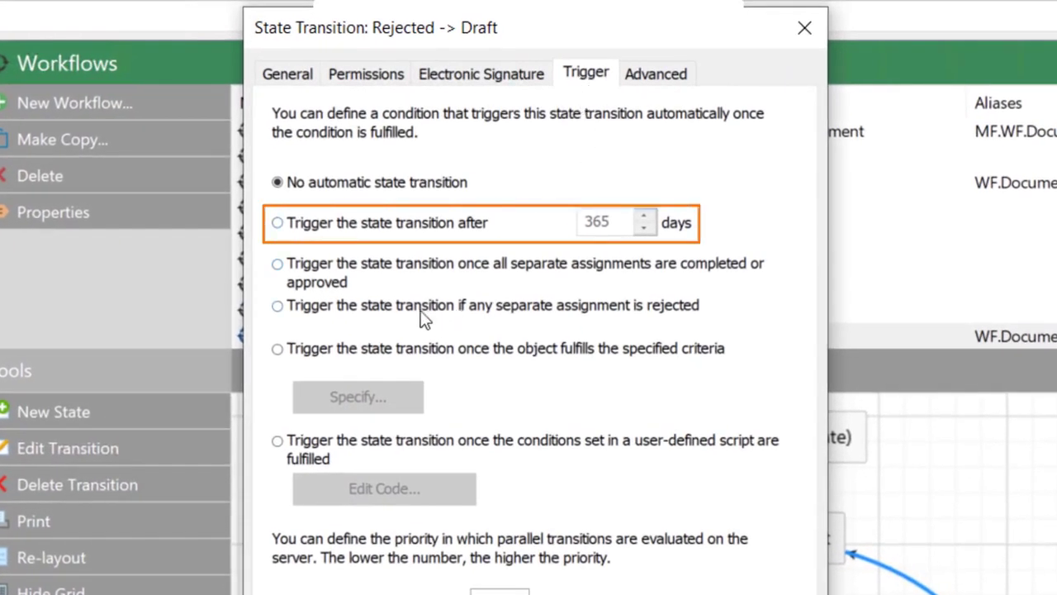
pyautogui.click(380, 229)
pyautogui.moveTo(613, 222); pyautogui.dragTo(569, 225)
pyautogui.write('0')
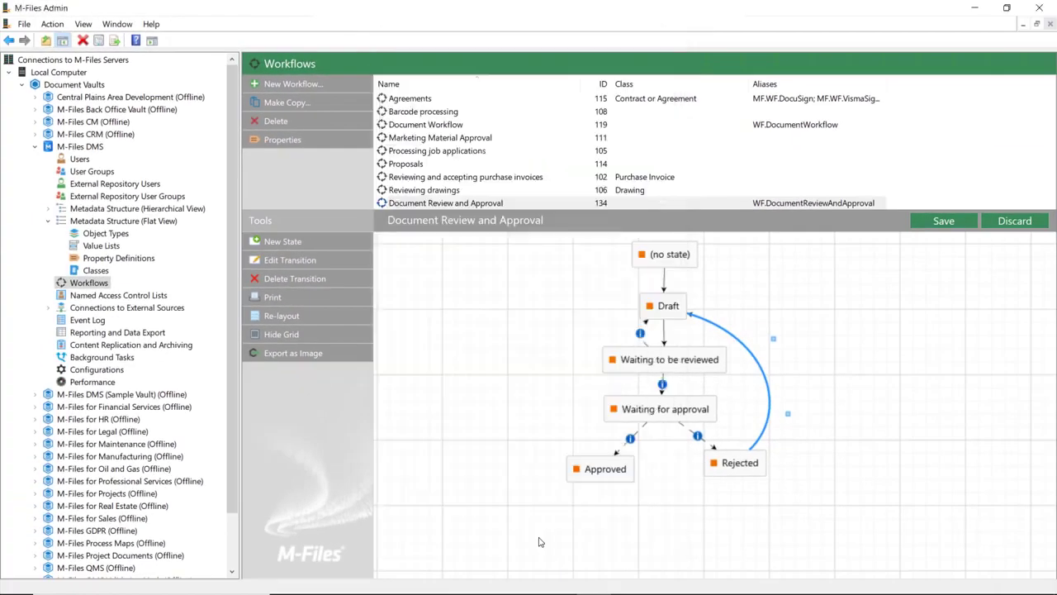
pyautogui.click(539, 542)
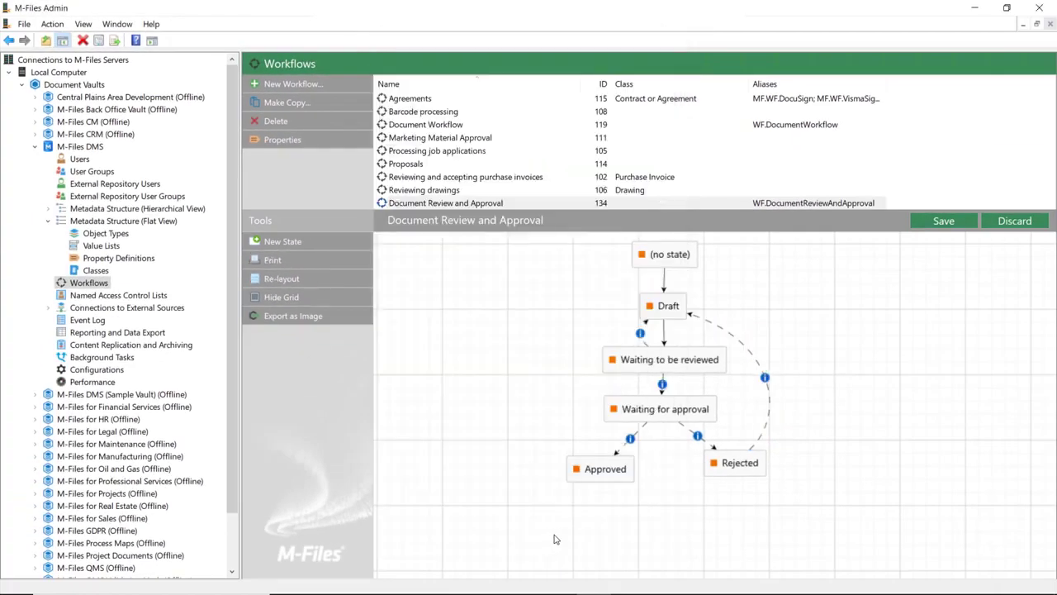
# Enable a notification on the Approved state and add the user from the Created by metadata property as recipient.
pyautogui.doubleClick(615, 475)
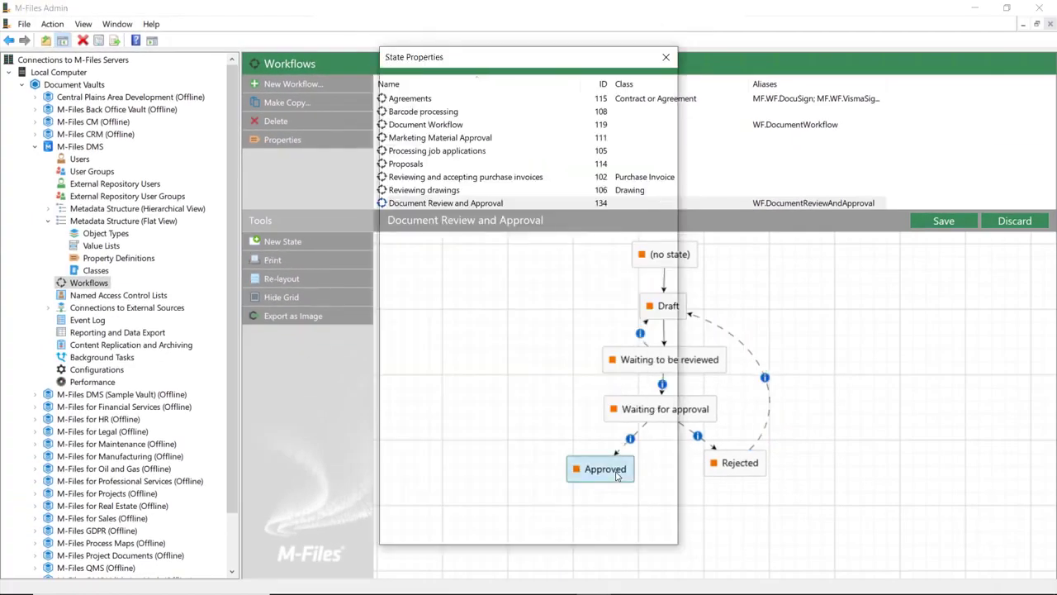
pyautogui.click(478, 81)
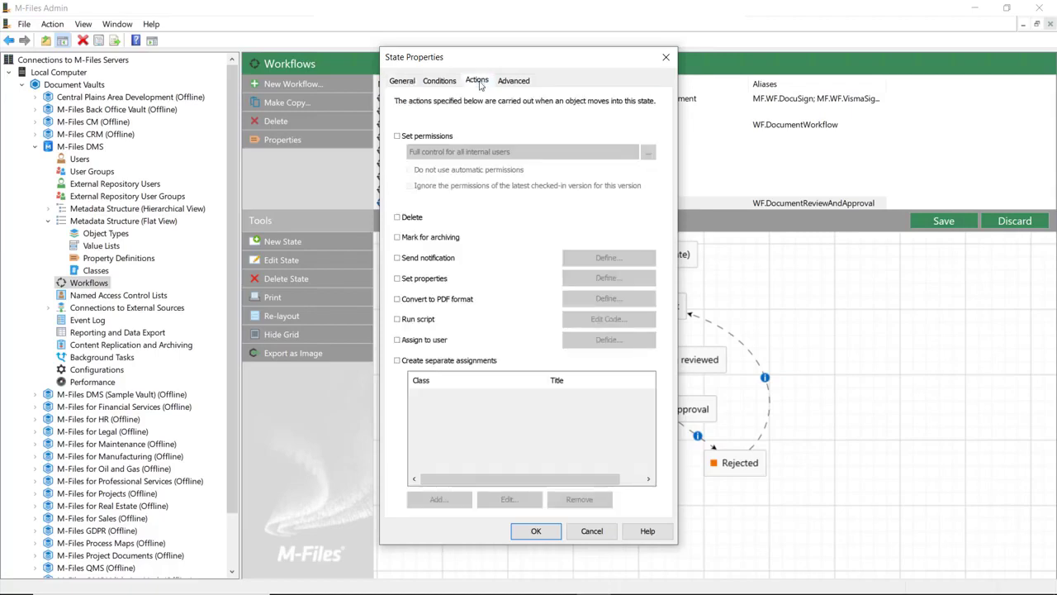
pyautogui.click(433, 259)
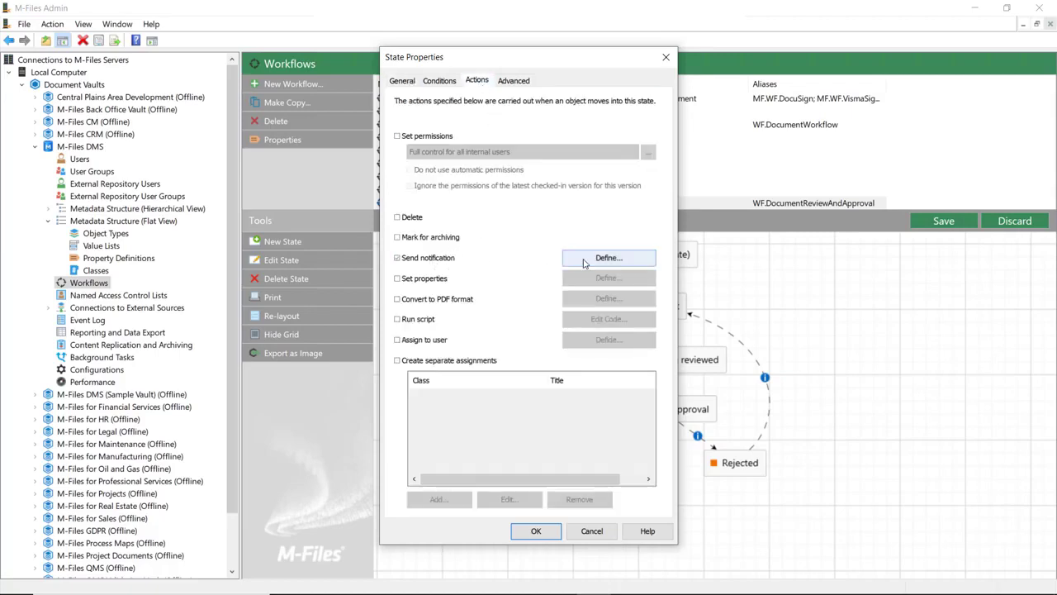
pyautogui.click(584, 260)
pyautogui.click(652, 200)
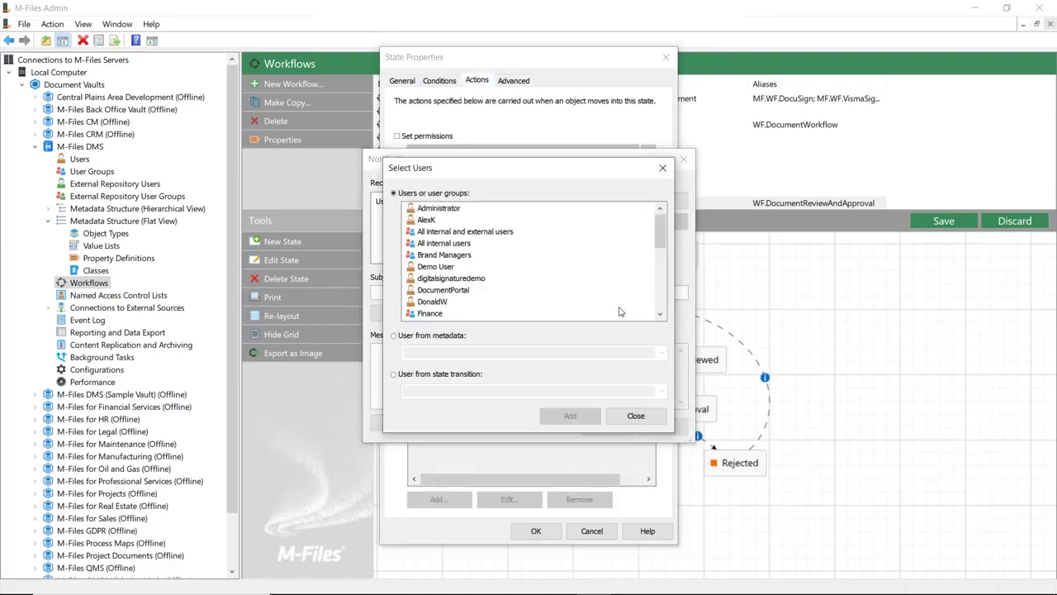
pyautogui.click(440, 337)
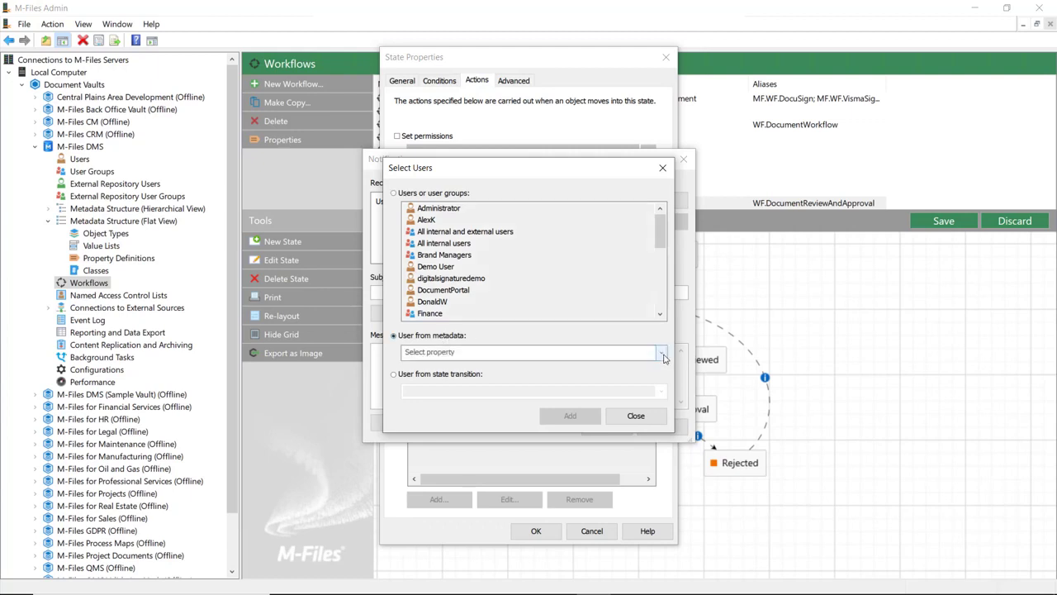
pyautogui.click(479, 353)
pyautogui.write('c')
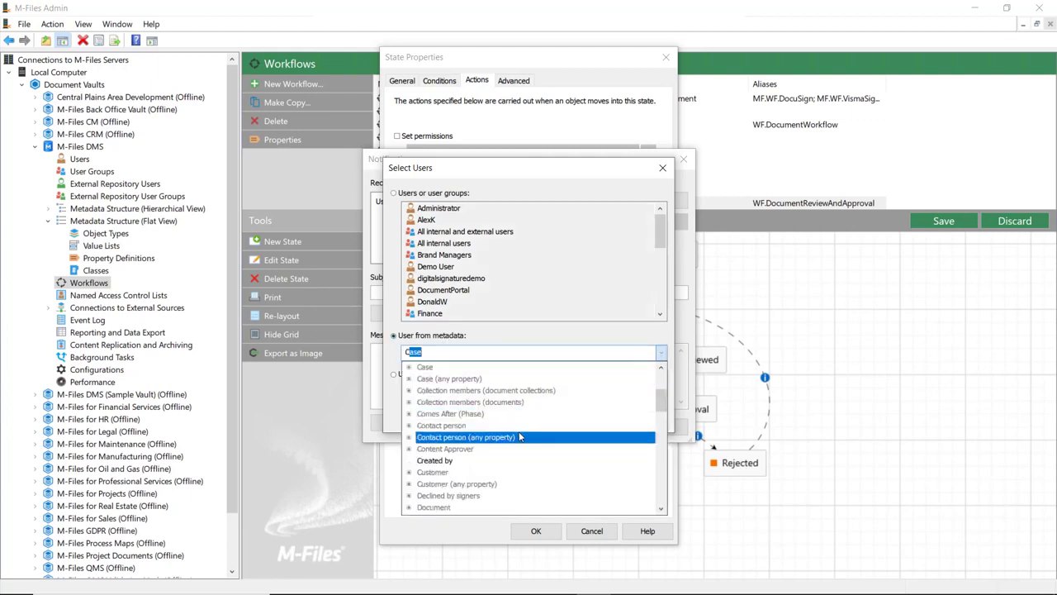
pyautogui.click(473, 460)
pyautogui.click(570, 423)
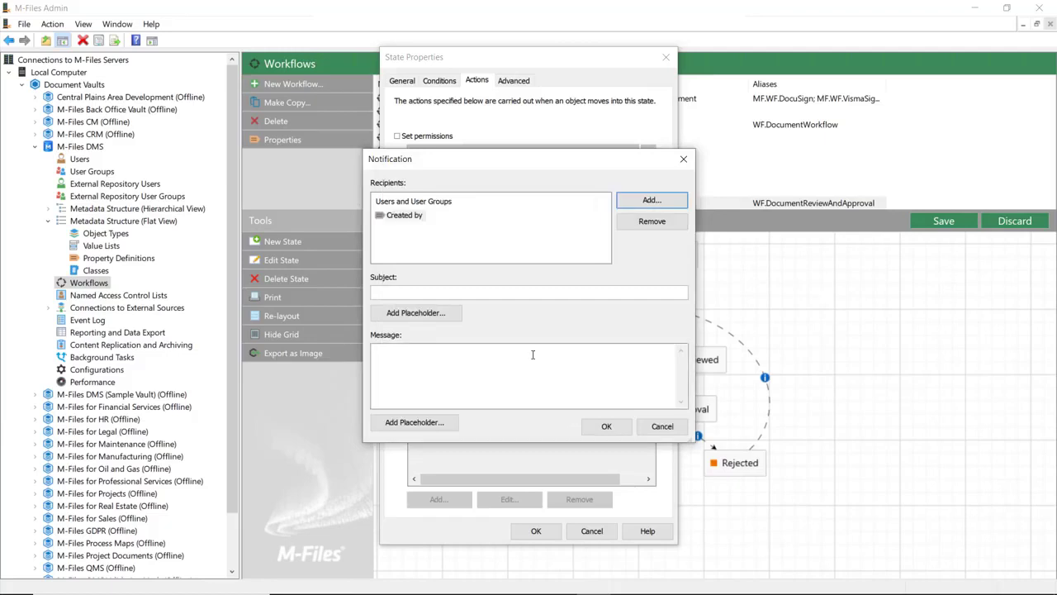
# Set the approval notification's subject to the Name or title placeholder followed by "Approved".
pyautogui.click(432, 313)
pyautogui.click(424, 316)
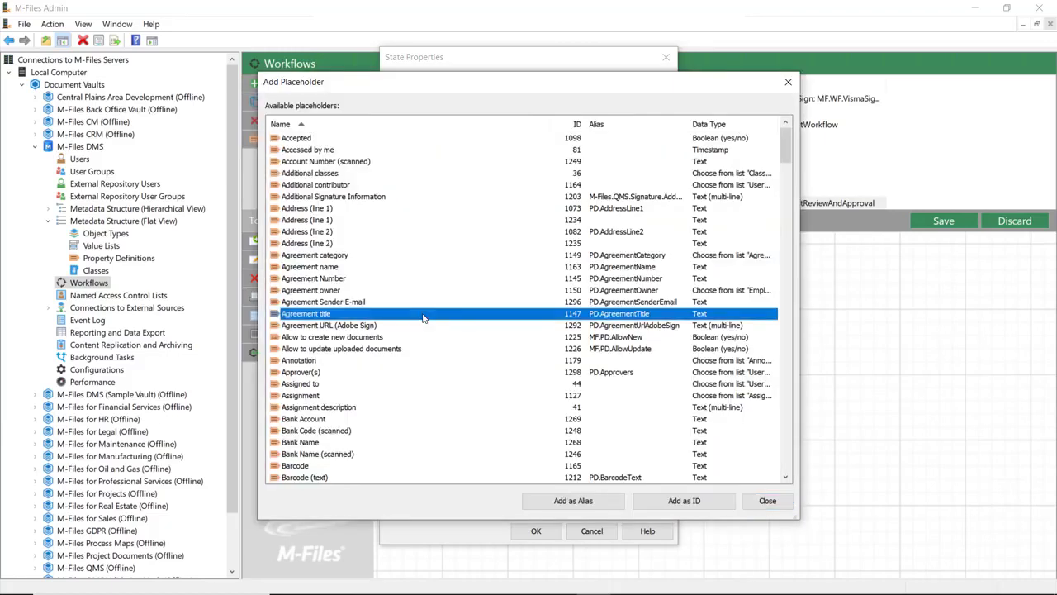
pyautogui.press('n')
pyautogui.press('Return')
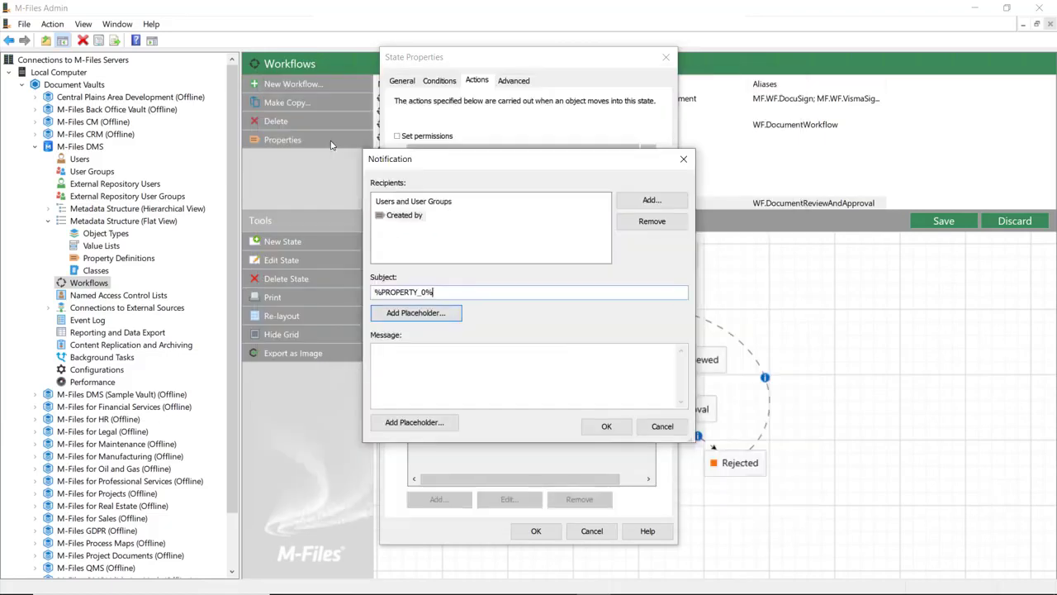
pyautogui.write('Approved')
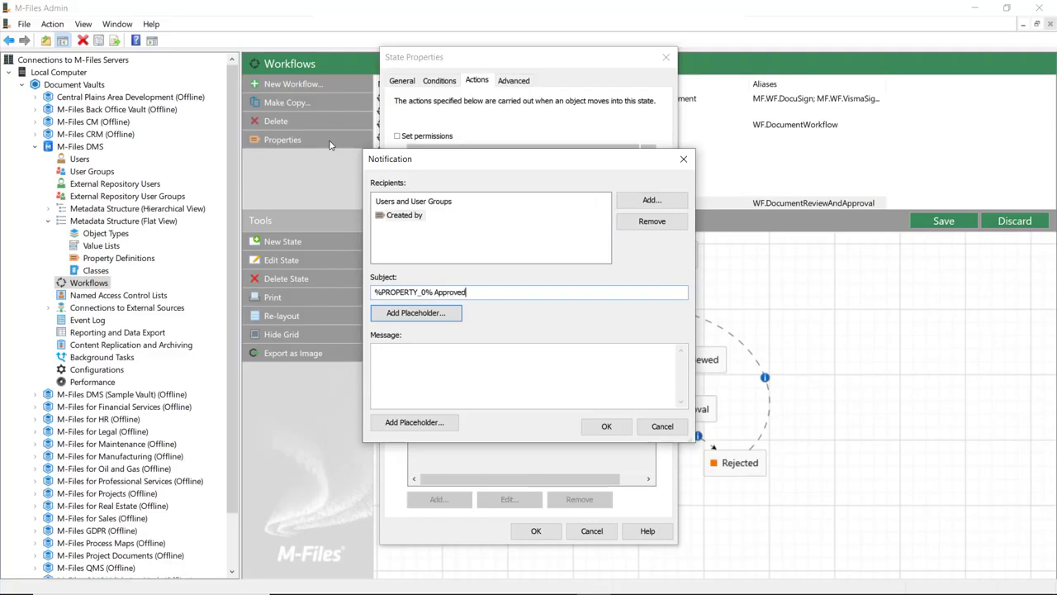
# Write the approval notification's message as "Your %PROPERTY_0% has been approved." with the Name or title placeholder, and accept the Approved state's settings.
pyautogui.click(429, 357)
pyautogui.click(450, 428)
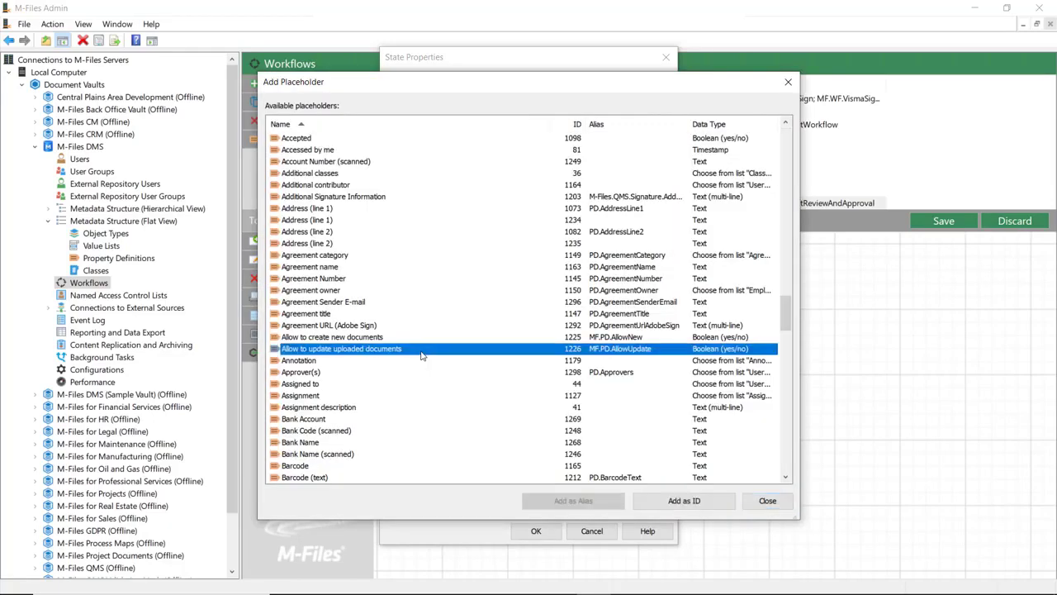
pyautogui.press('n')
pyautogui.doubleClick(322, 141)
pyautogui.write('has been approved.')
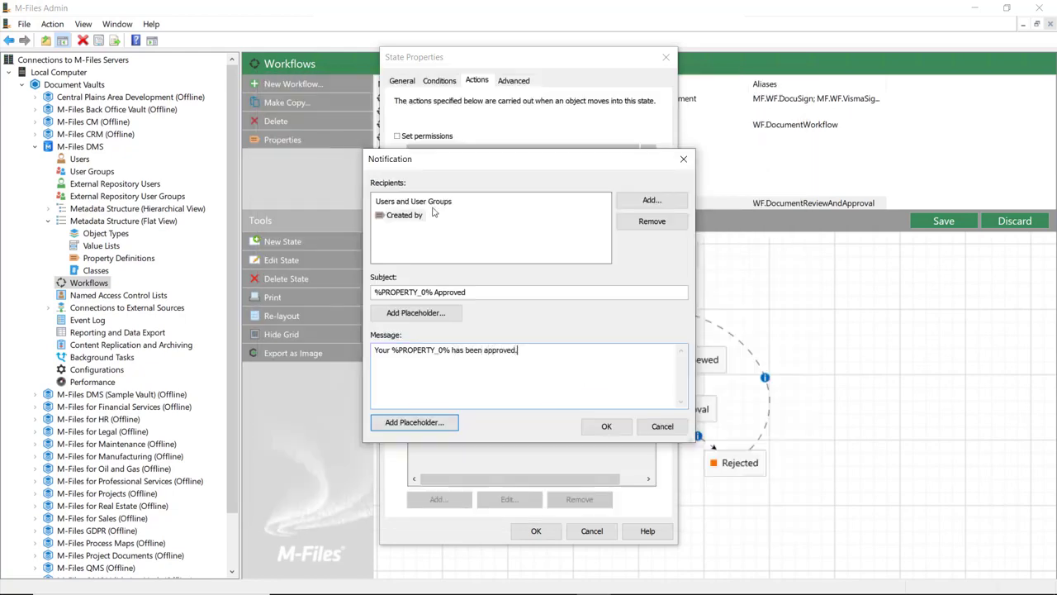
pyautogui.click(607, 427)
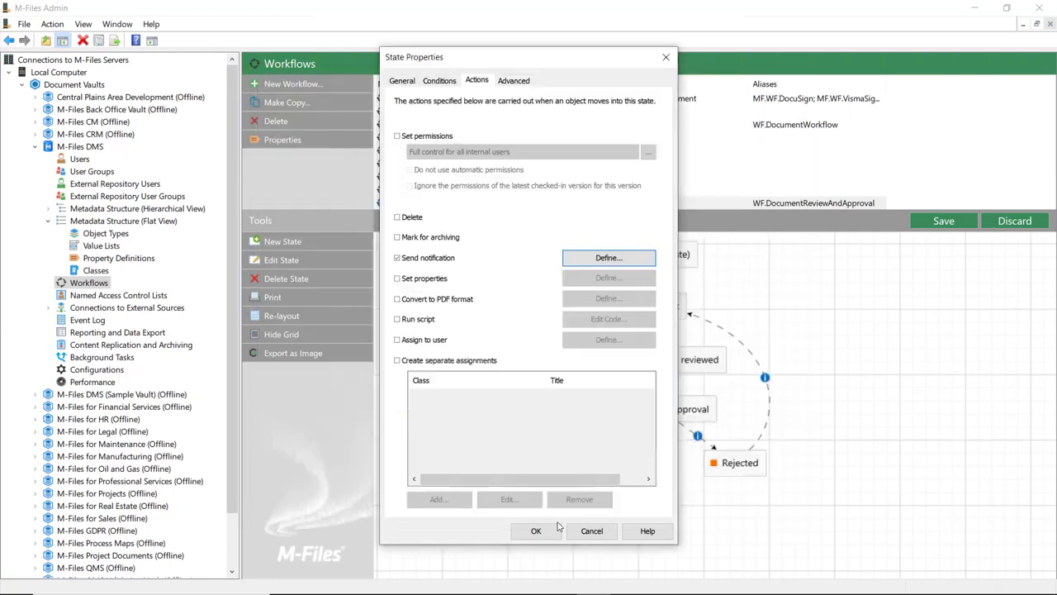
pyautogui.click(554, 529)
# Enable a notification on the Rejected state and add the user from the Created by metadata property as recipient.
pyautogui.doubleClick(731, 465)
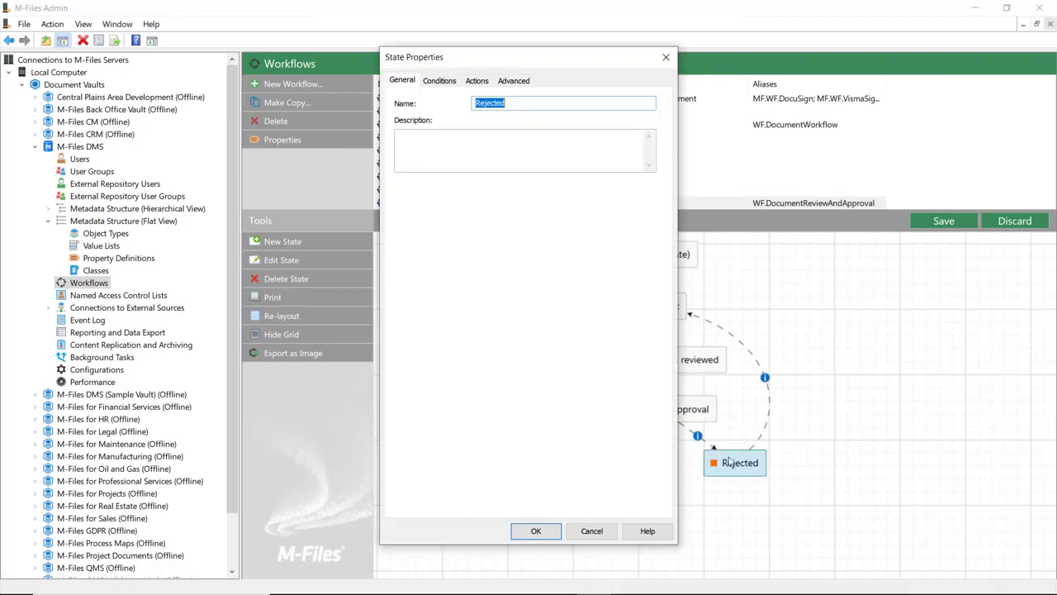
pyautogui.click(484, 82)
pyautogui.click(446, 260)
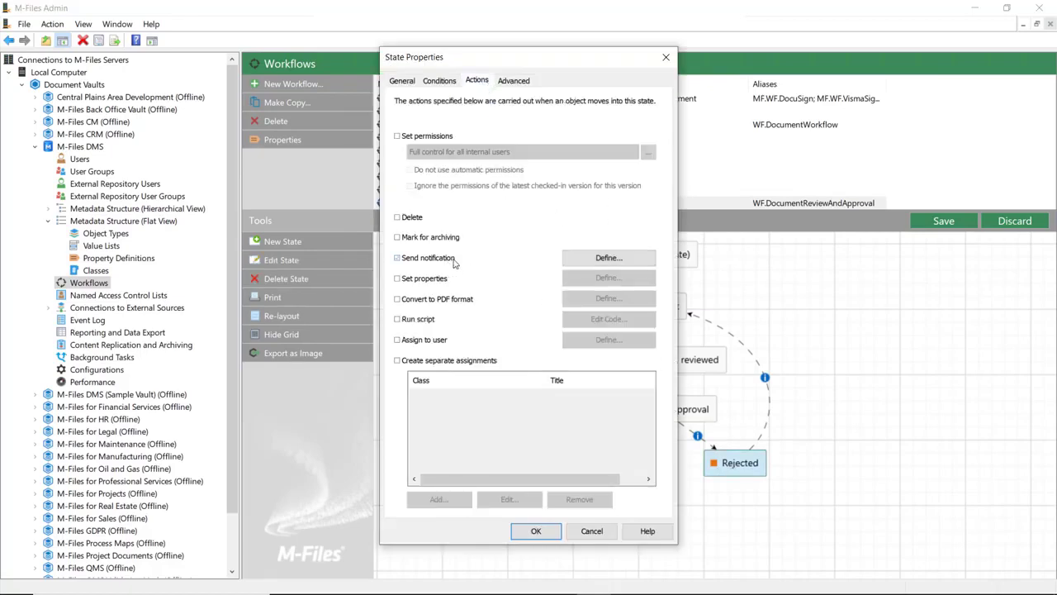
pyautogui.click(602, 260)
pyautogui.click(652, 201)
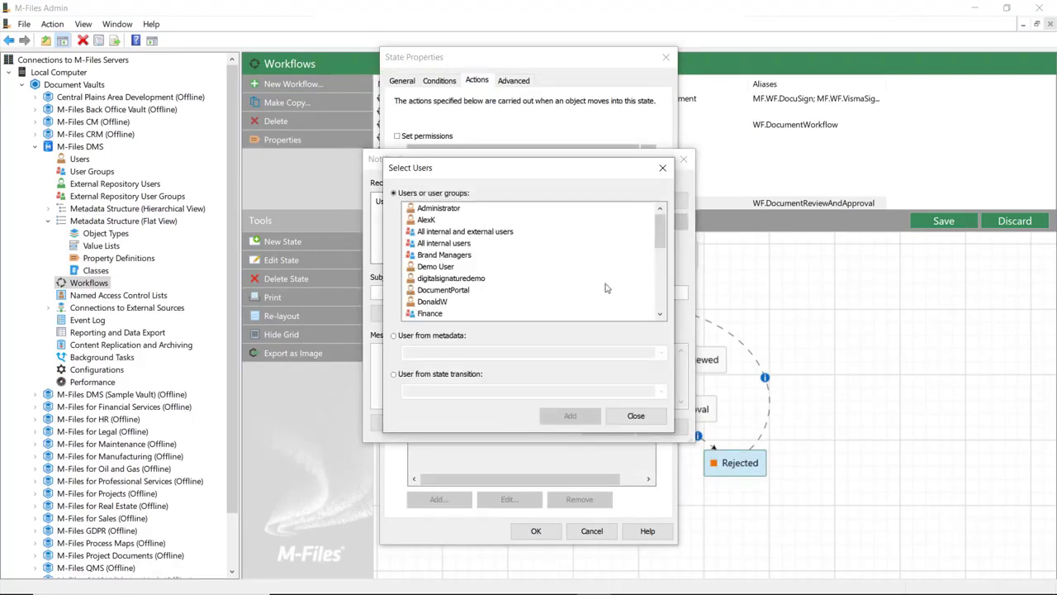
pyautogui.click(447, 338)
pyautogui.click(548, 353)
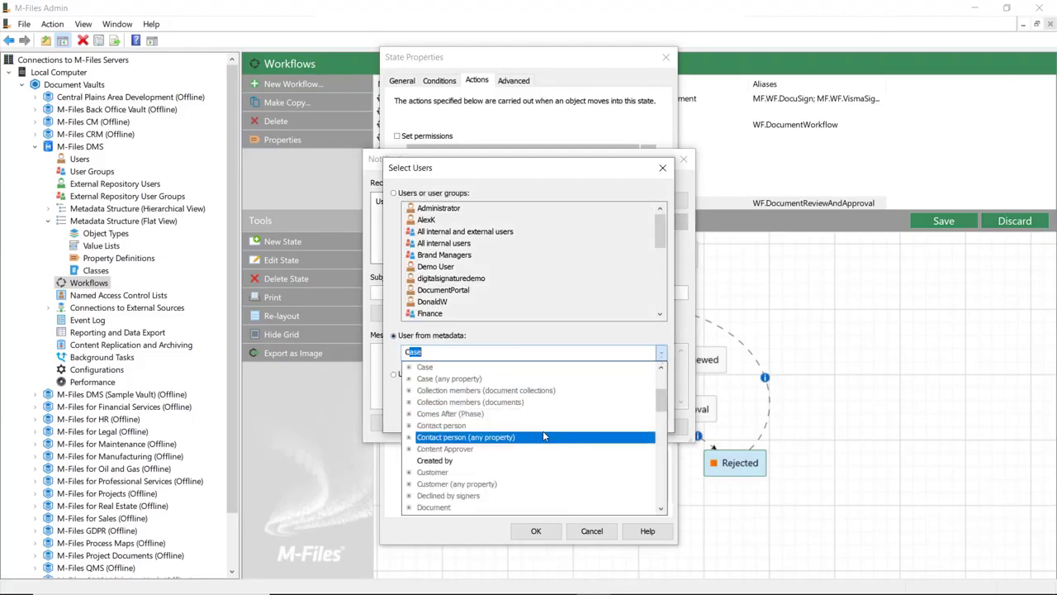
pyautogui.click(472, 461)
pyautogui.click(569, 418)
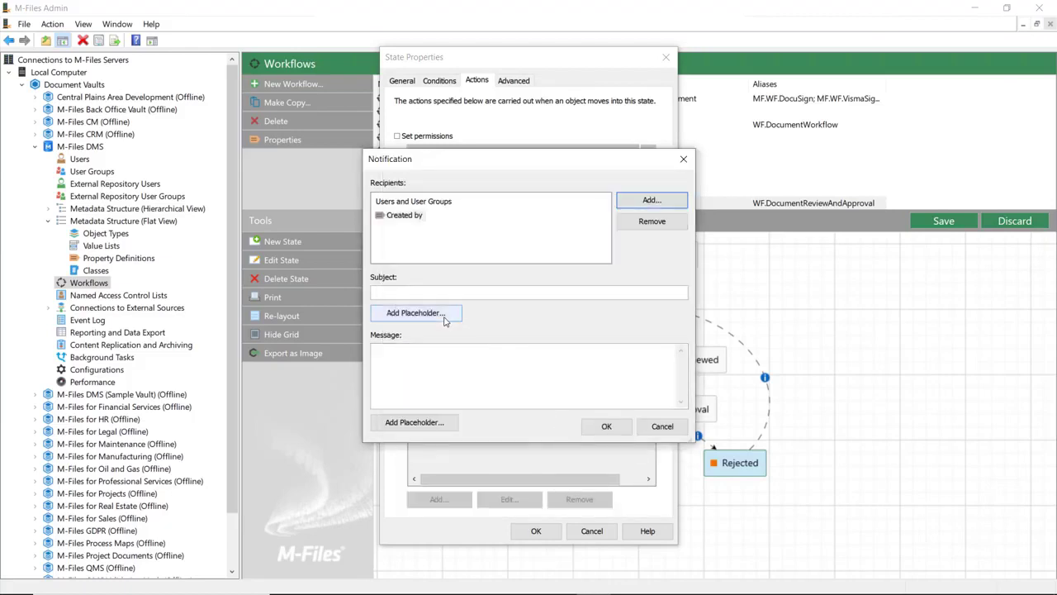
# Set the rejection notification's subject to the Name or title placeholder followed by "Rejected".
pyautogui.click(416, 316)
pyautogui.press('n')
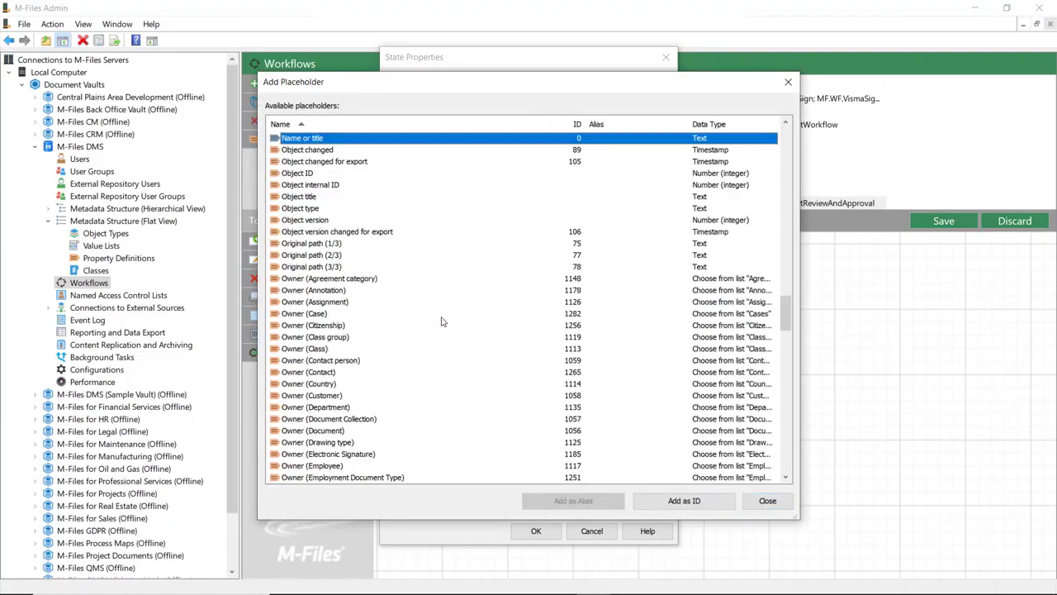
pyautogui.doubleClick(326, 139)
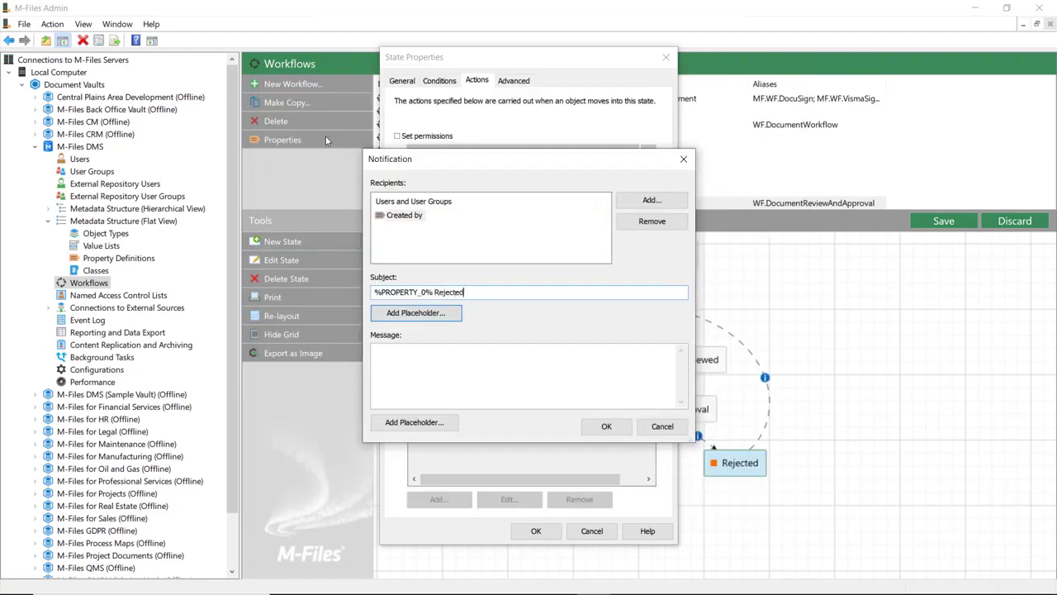
# Set the rejection message to "Your %PROPERTY_0% has been rejected. please make the proposed changes and send the document to be reviewed again." and accept the state settings.
pyautogui.click(445, 360)
pyautogui.write('Your')
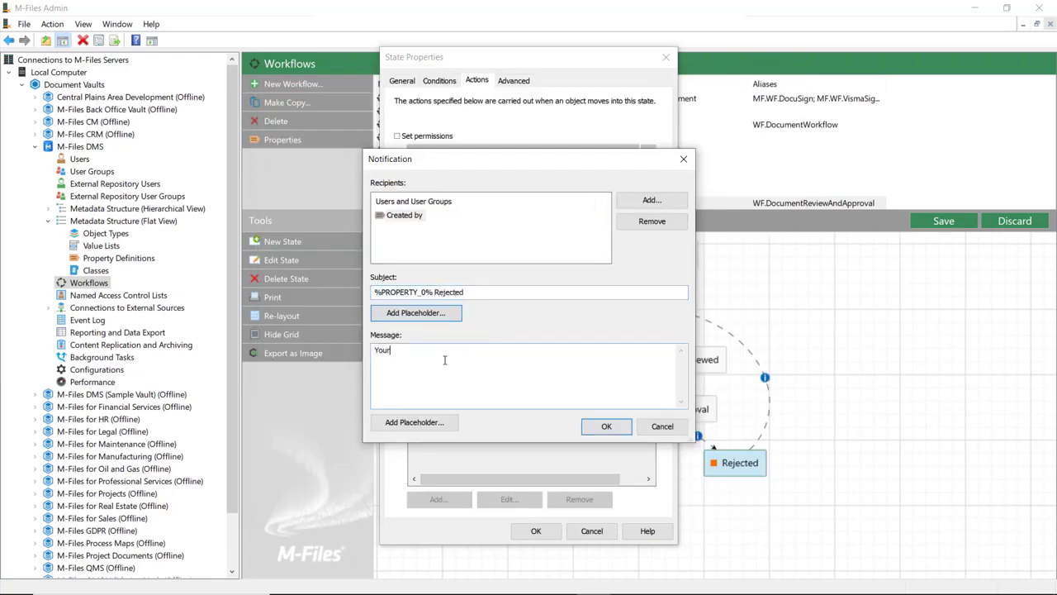
pyautogui.click(437, 424)
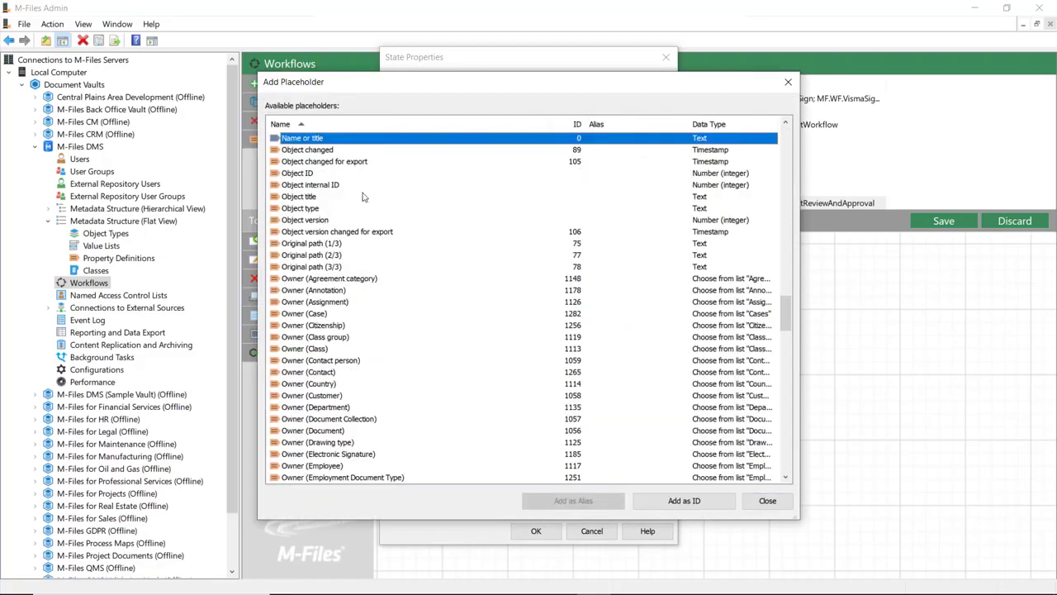
pyautogui.press('Return')
pyautogui.write('has been rejected. p')
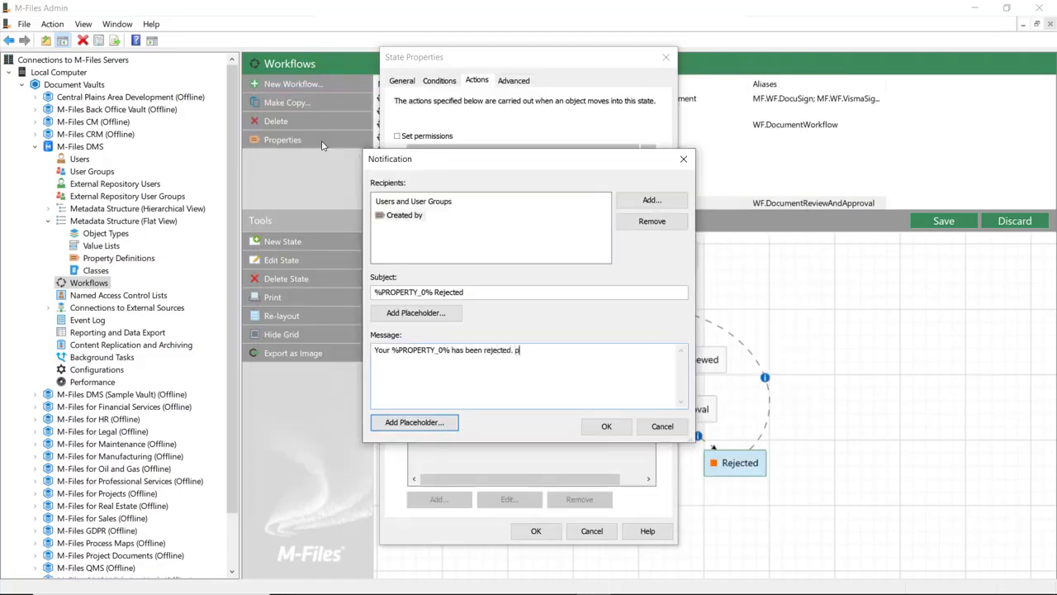
pyautogui.write('lease make the proposed changes an')
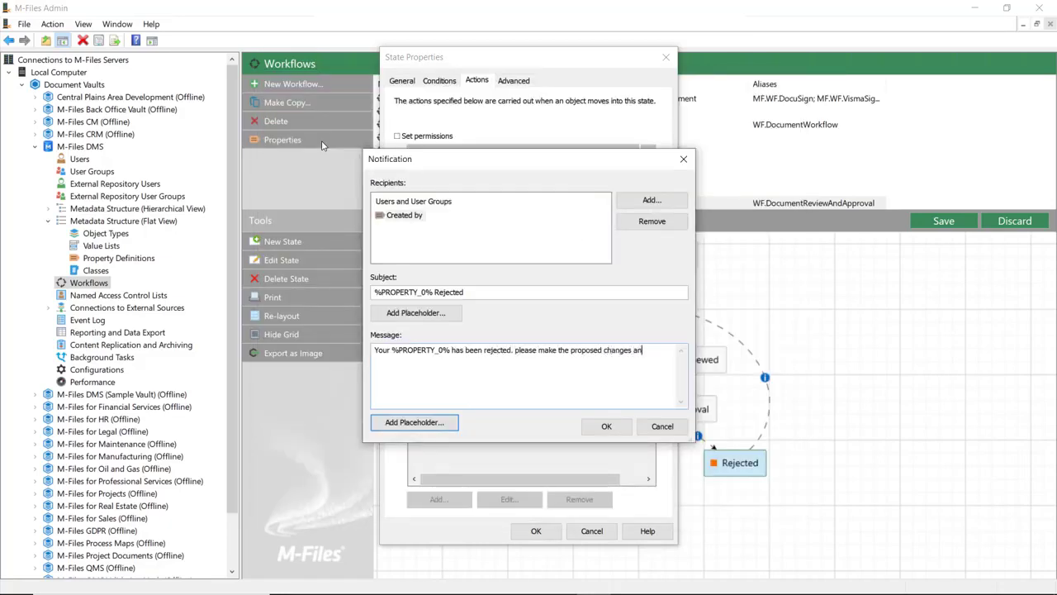
pyautogui.write('d send the document to be reviewed again.')
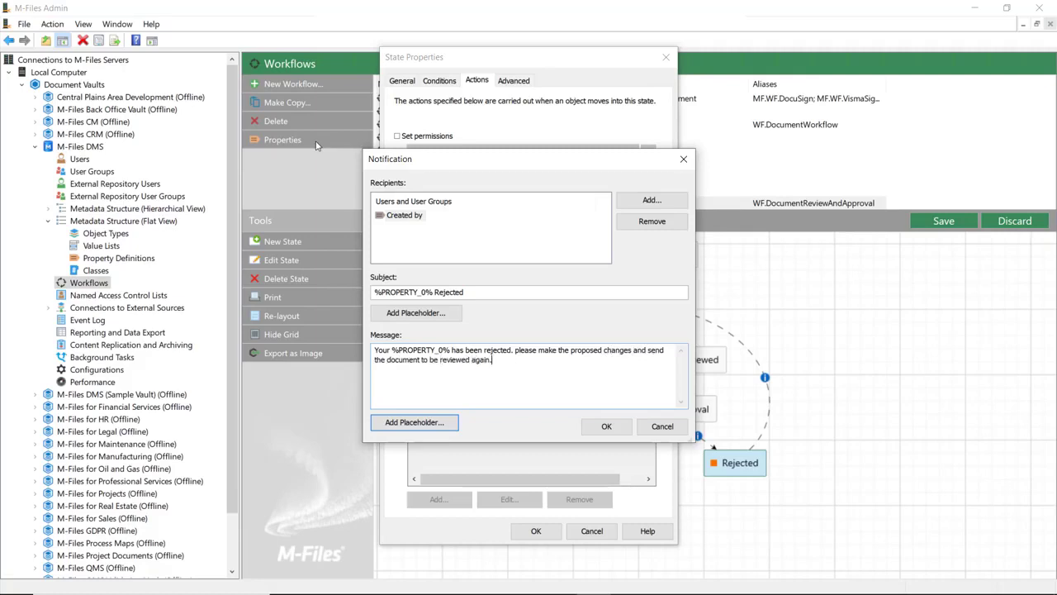
pyautogui.click(607, 426)
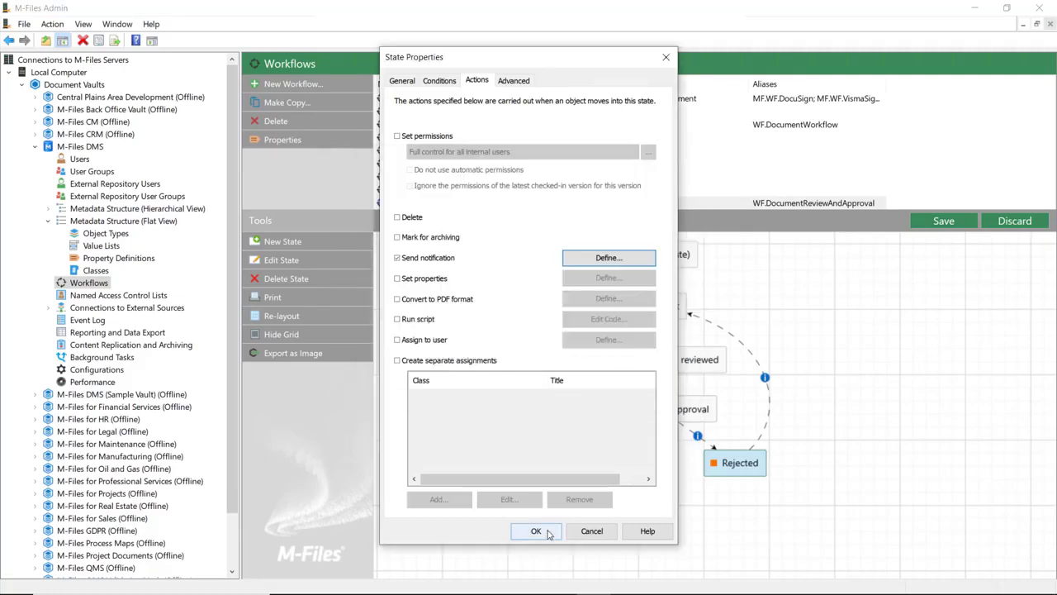
pyautogui.click(537, 530)
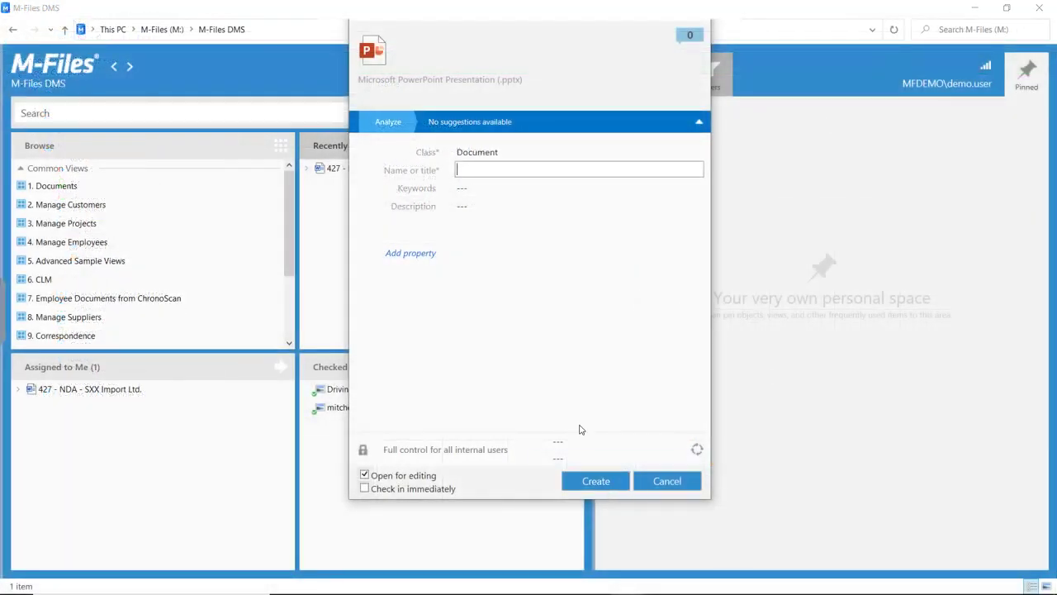
# Create the PowerPoint document "Remote Training Guide 2021" with the Document Review and Approval workflow.
pyautogui.write('Remote Training Guide 2021')
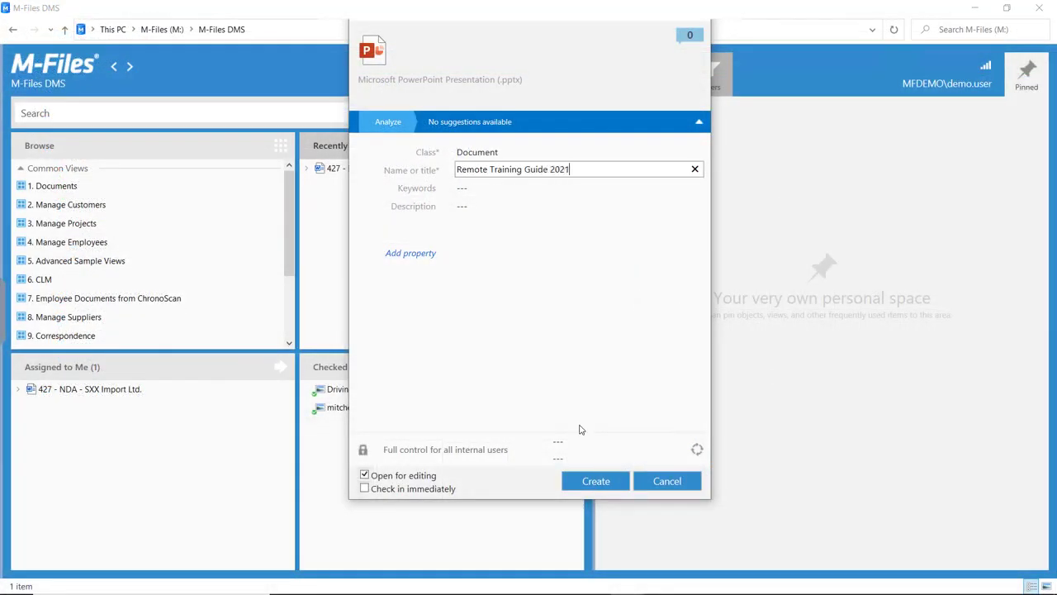
pyautogui.click(579, 443)
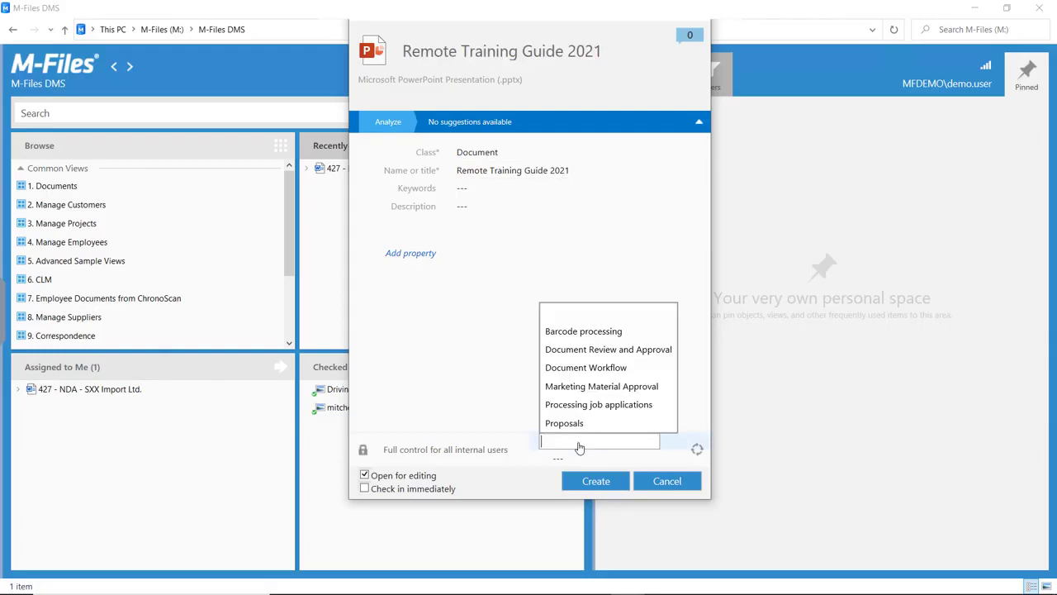
pyautogui.click(618, 353)
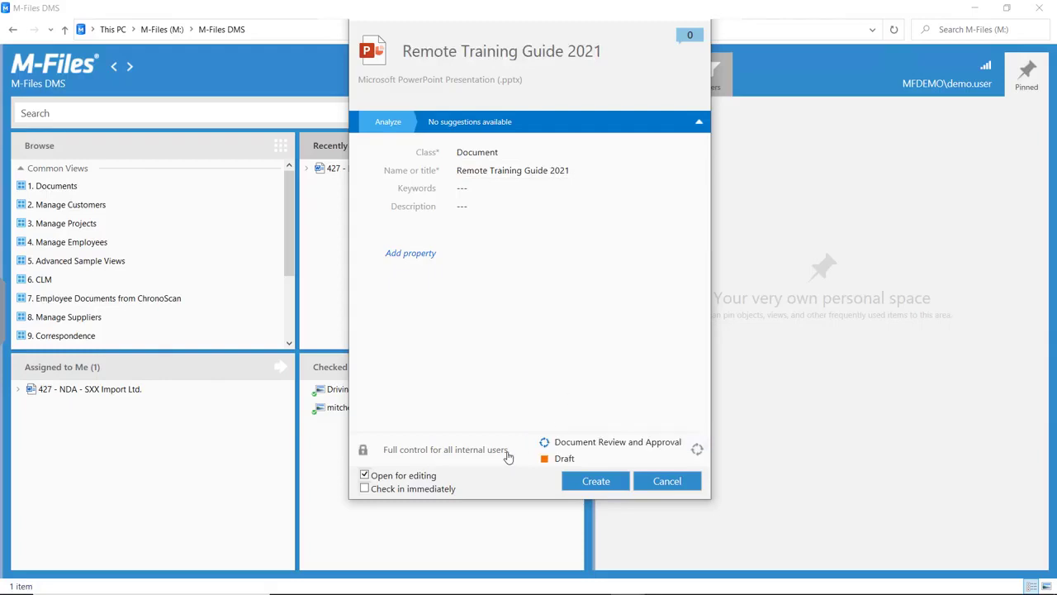
pyautogui.click(595, 481)
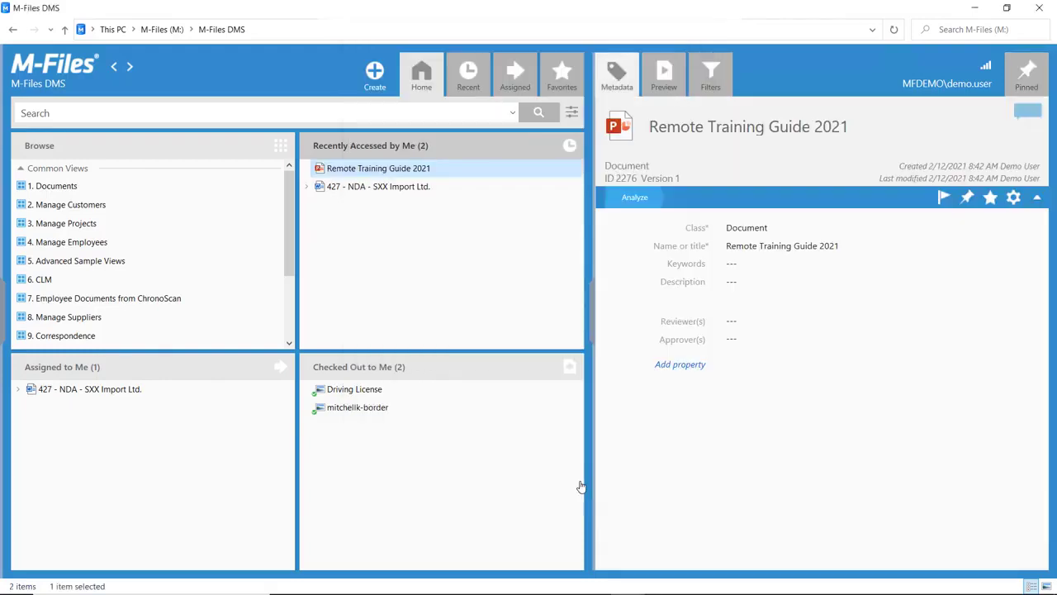
# Add two users as reviewers in the Remote Training Guide 2021 document's metadata.
pyautogui.click(785, 322)
pyautogui.write('john')
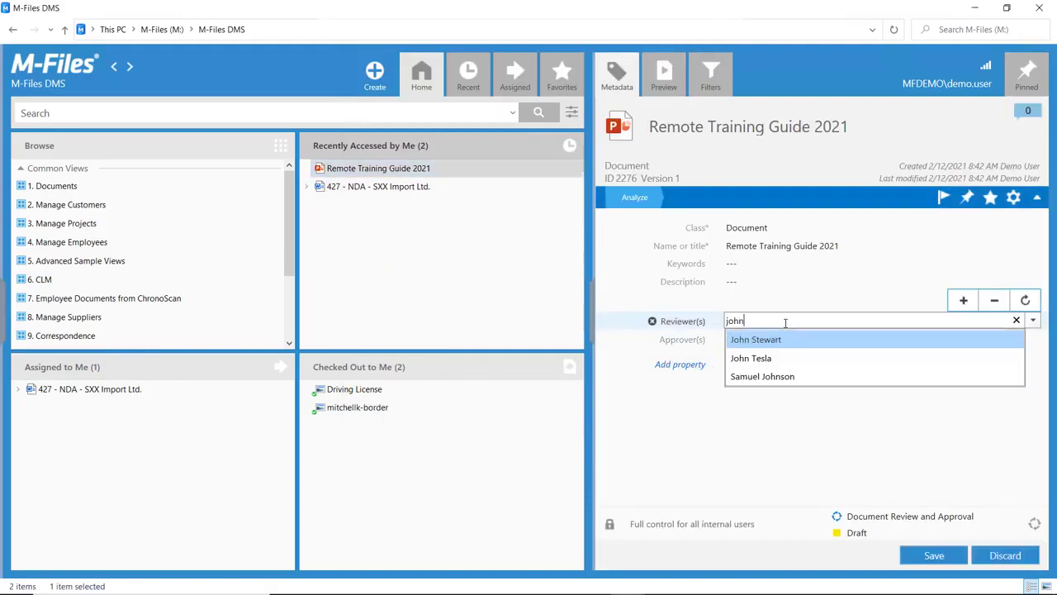
pyautogui.click(783, 335)
pyautogui.write('john')
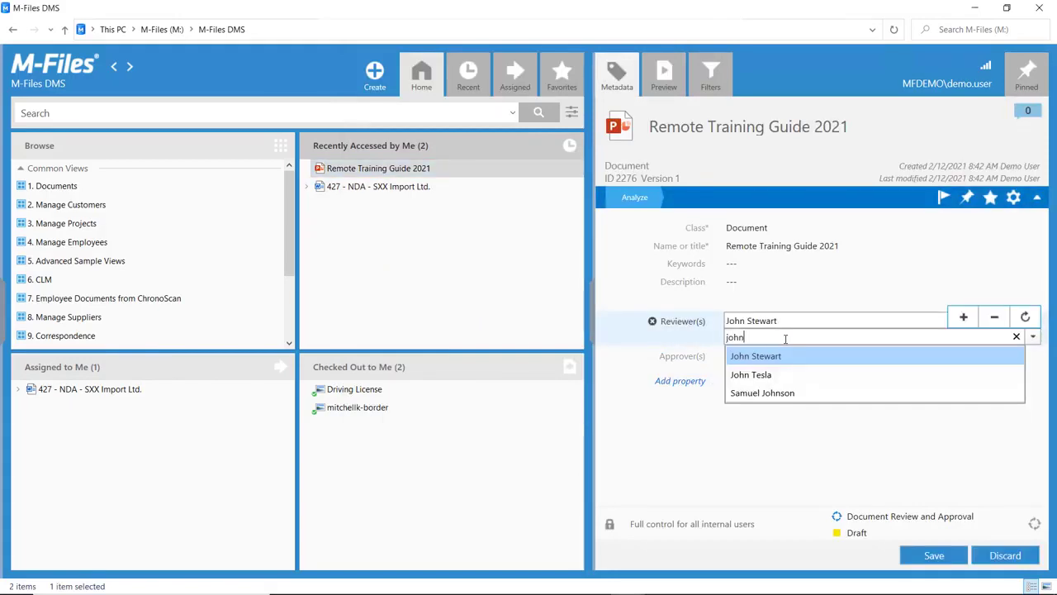
pyautogui.click(785, 376)
# Add two users as approvers in the Remote Training Guide 2021 document's metadata.
pyautogui.click(781, 356)
pyautogui.write('kim')
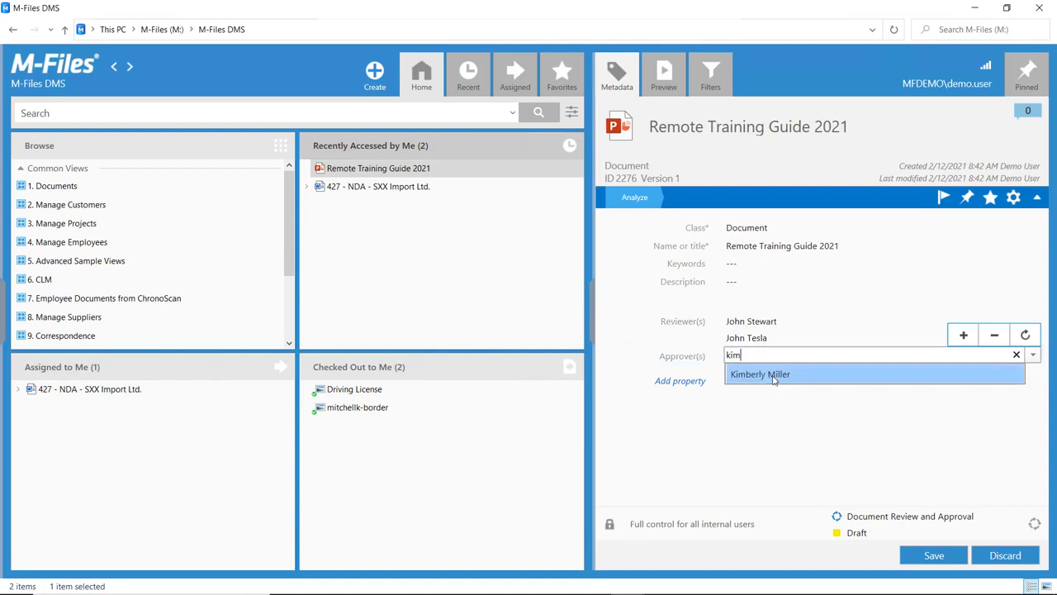
pyautogui.click(774, 375)
pyautogui.write('jona')
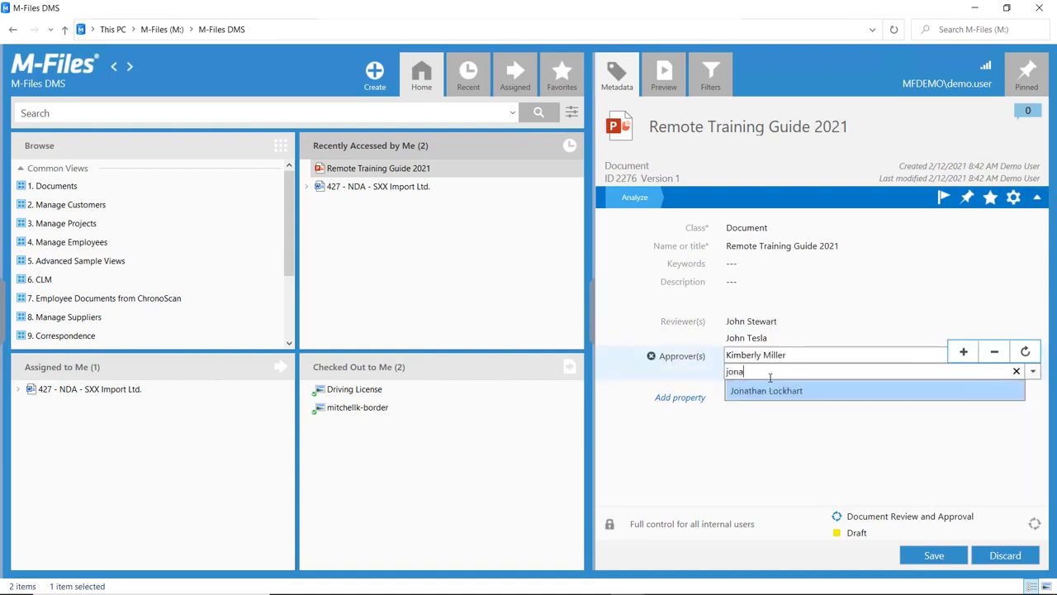
pyautogui.click(771, 390)
# Move the Remote Training Guide 2021 document from Draft to the "Waiting to be reviewed" state and save it.
pyautogui.click(896, 533)
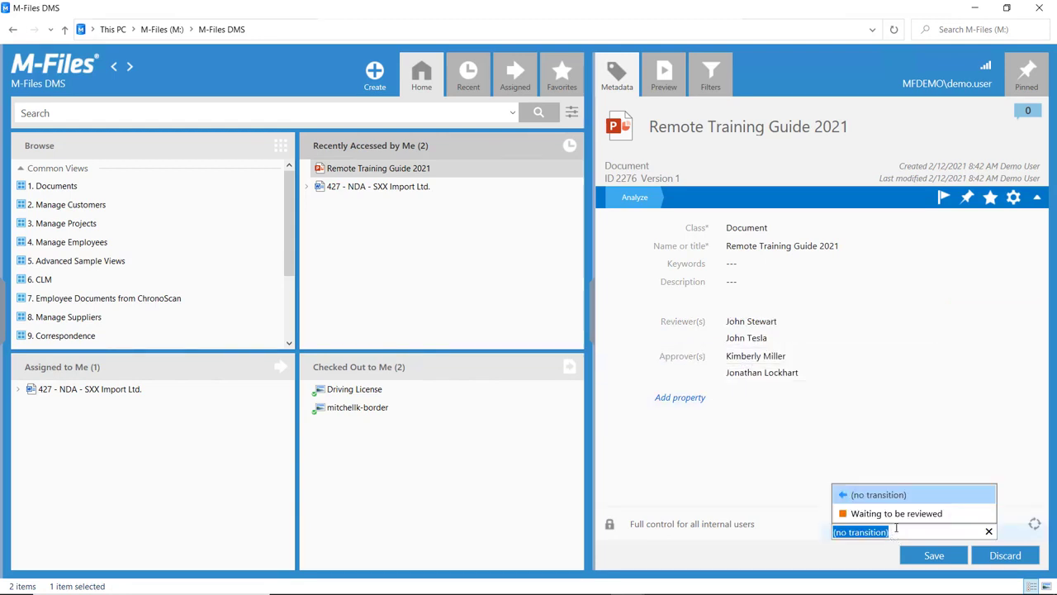
pyautogui.click(896, 513)
pyautogui.click(570, 370)
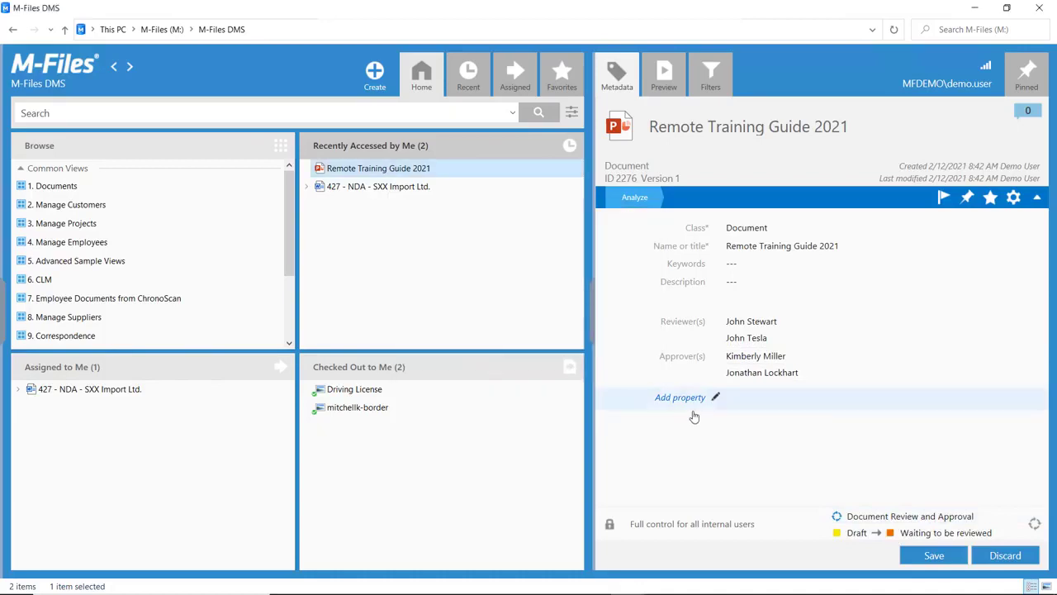
pyautogui.click(933, 556)
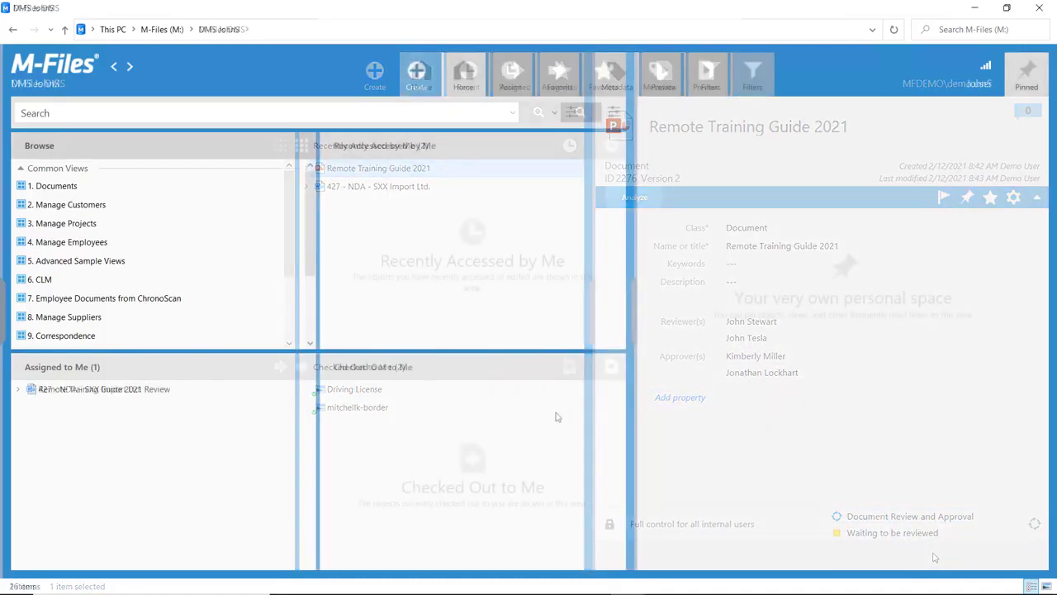
# In the first reviewer's vault, approve the Remote Training Guide 2021 Review assignment without a comment and save it.
pyautogui.click(154, 393)
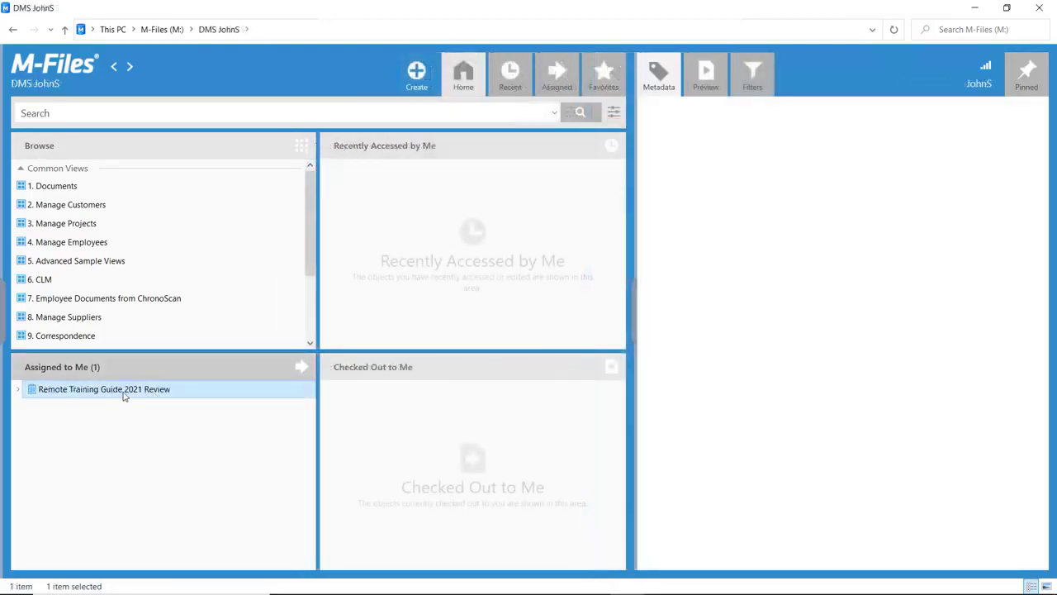
pyautogui.click(20, 390)
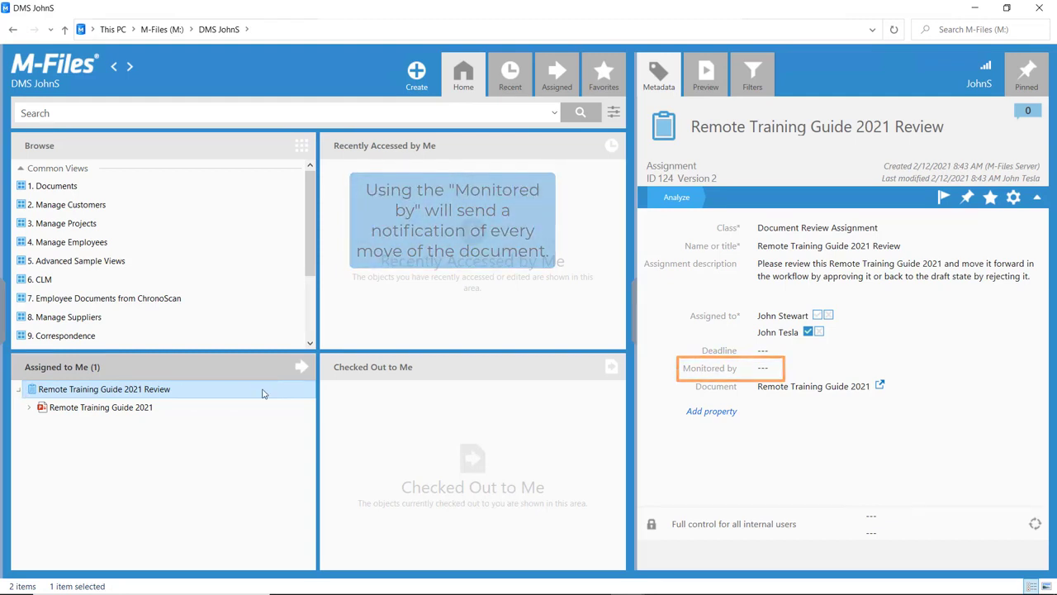
pyautogui.click(820, 317)
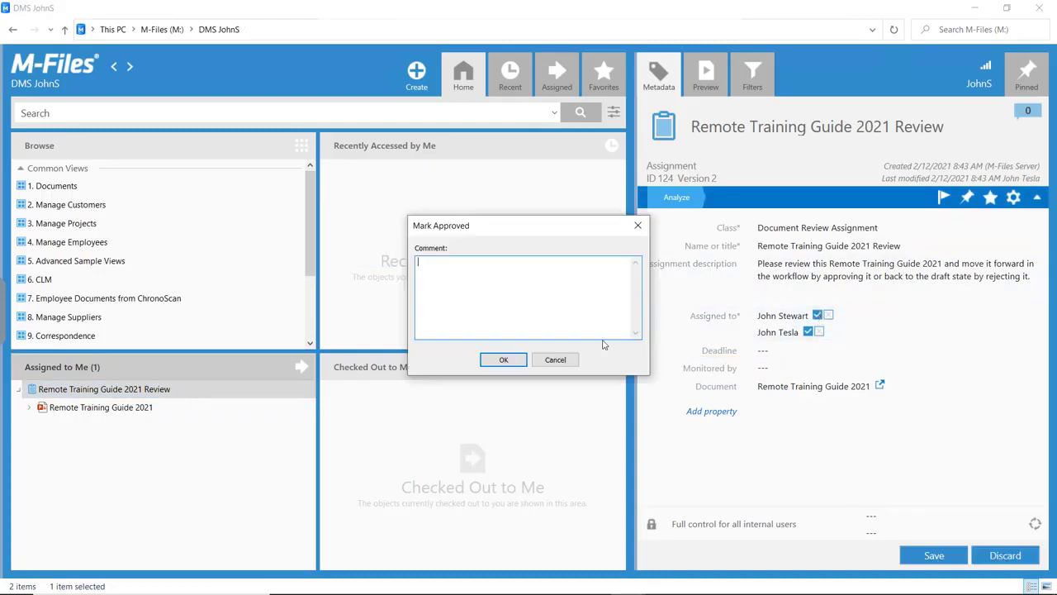
pyautogui.click(503, 358)
pyautogui.click(935, 555)
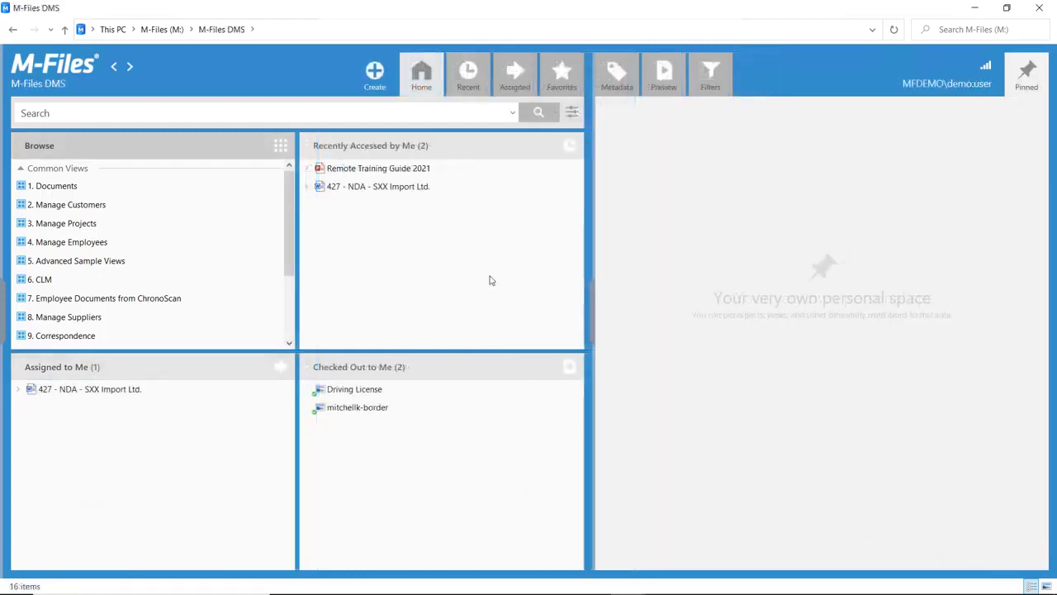
# In the M-Files DMS vault, examine the review and approval assignments related to the Remote Training Guide 2021 document.
pyautogui.click(309, 170)
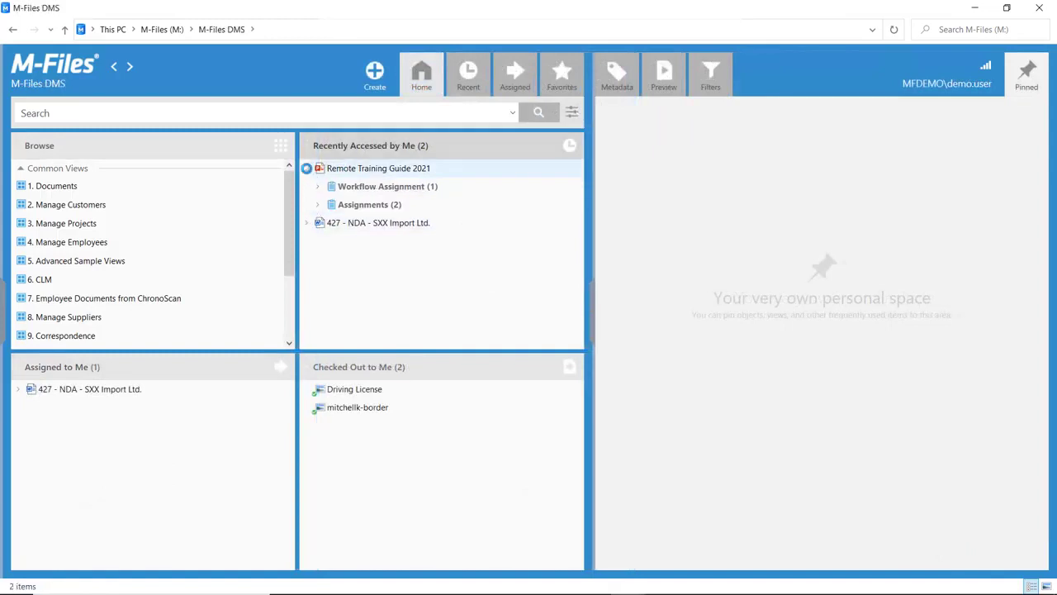
pyautogui.click(319, 206)
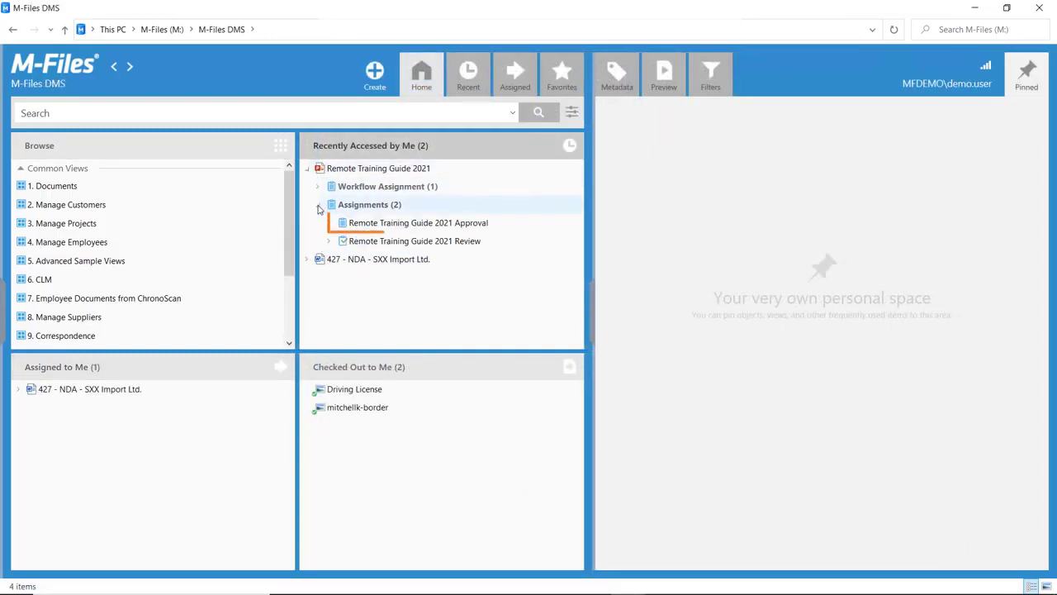
pyautogui.click(383, 241)
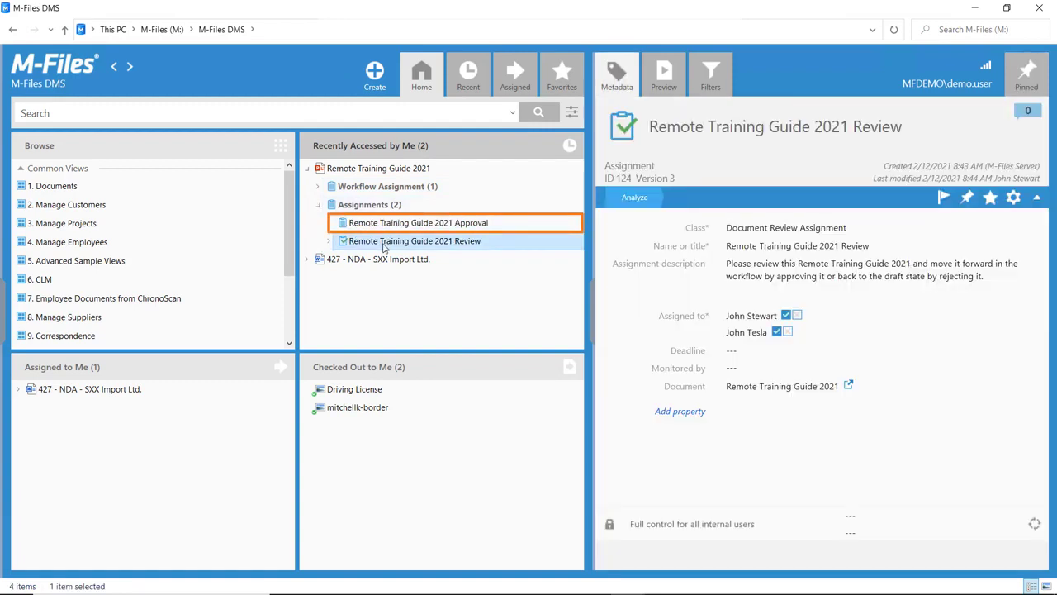
pyautogui.click(478, 225)
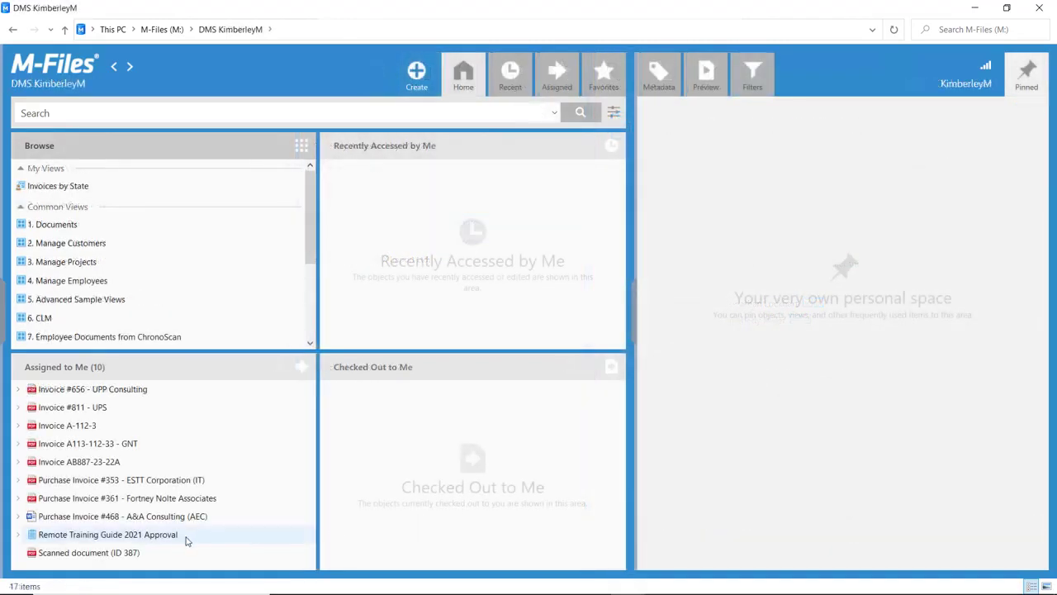
# In the first approver's vault, reject the Remote Training Guide 2021 Approval assignment with the comment "Needs more pictures.".
pyautogui.click(170, 538)
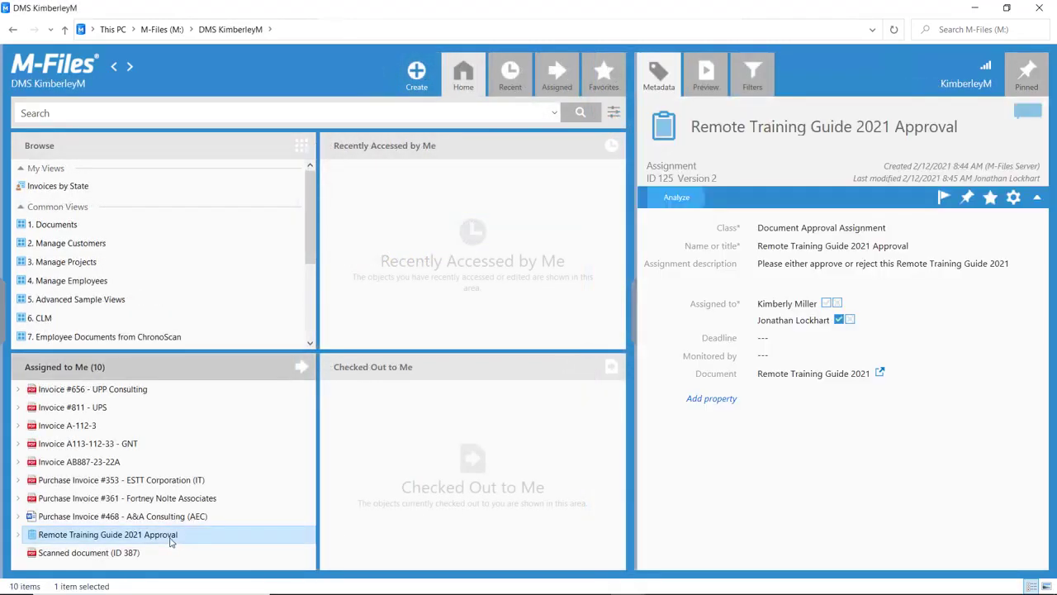
pyautogui.click(19, 537)
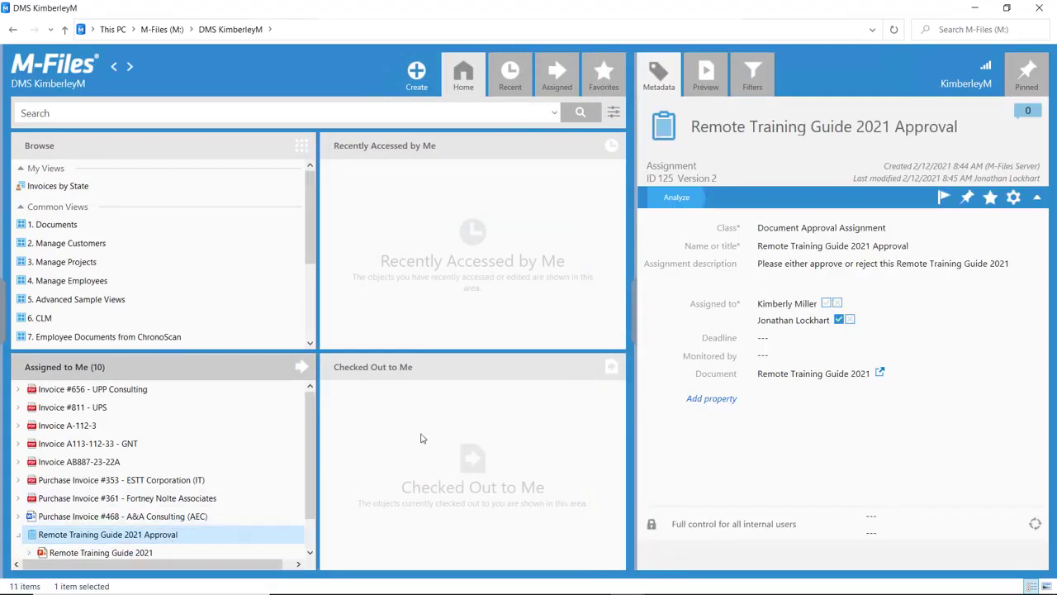
pyautogui.click(837, 304)
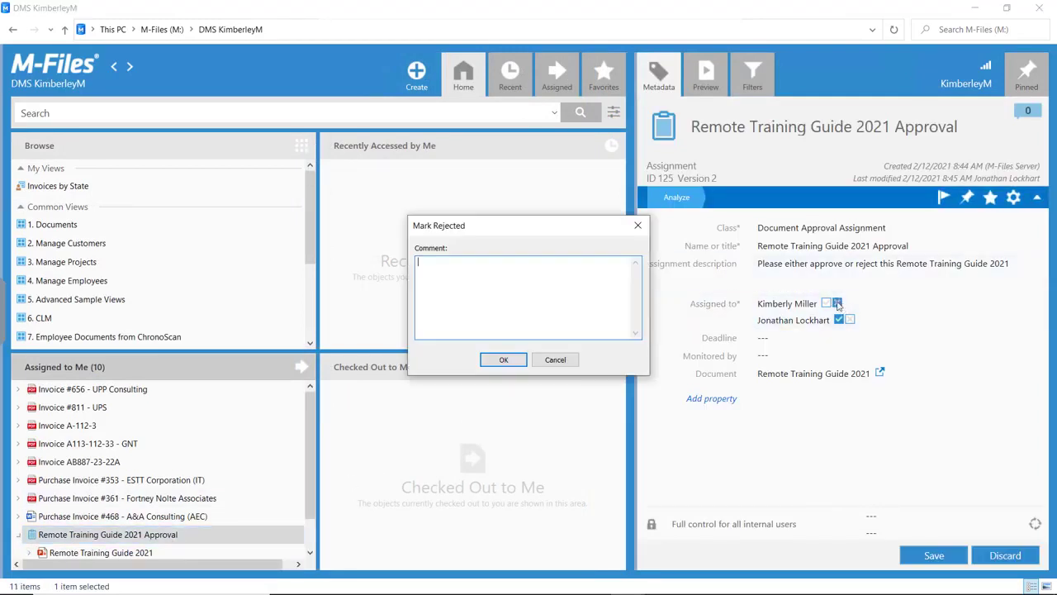
pyautogui.write('Needs more pictures.')
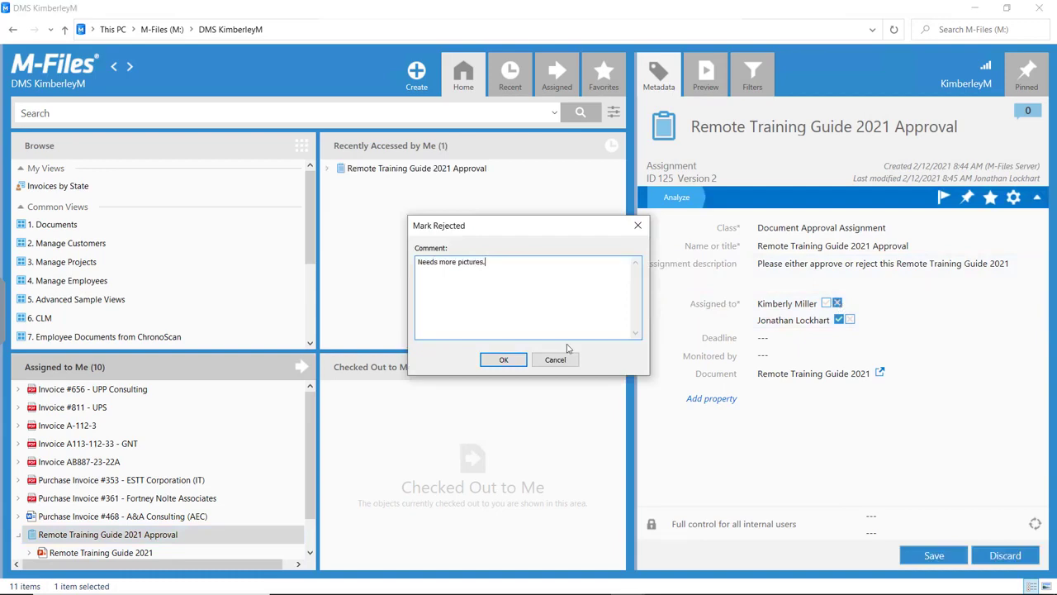
pyautogui.click(521, 363)
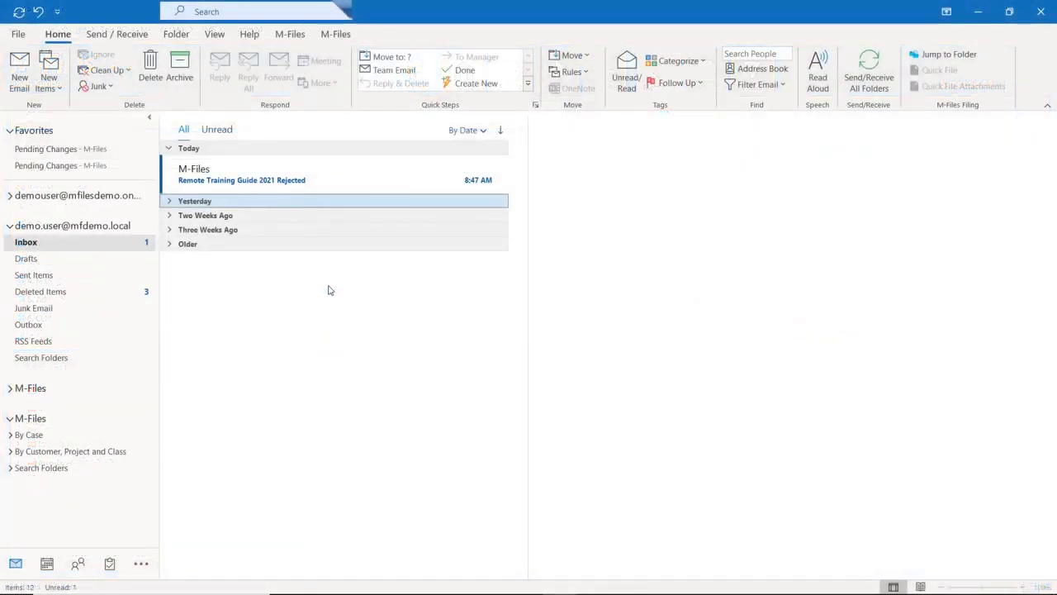
# Read the rejection e-mail in Outlook and the comment on the Remote Training Guide 2021 Approval assignment in the M-Files DMS vault.
pyautogui.click(319, 185)
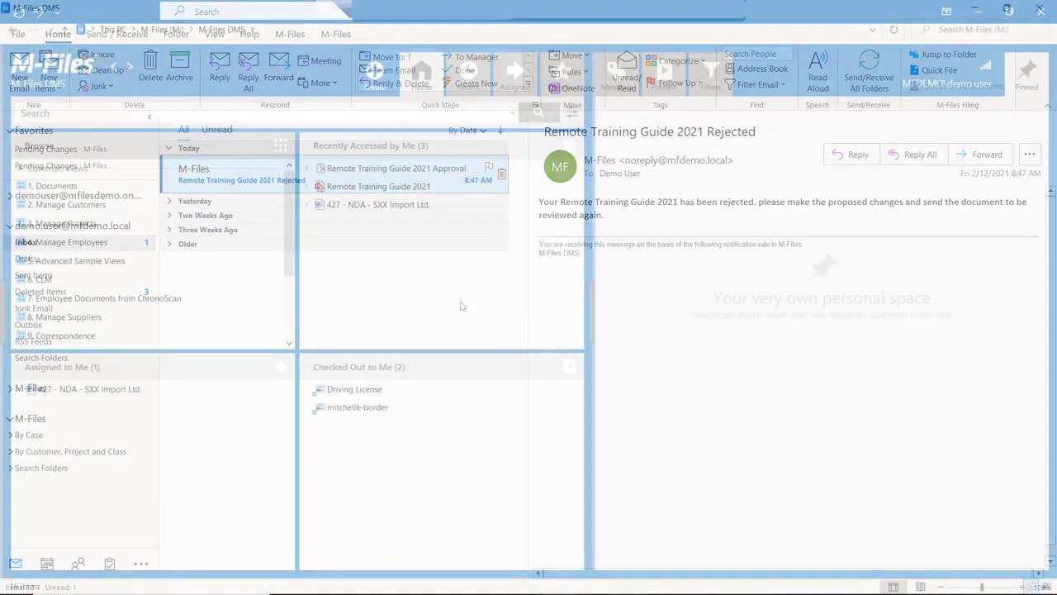
pyautogui.click(399, 169)
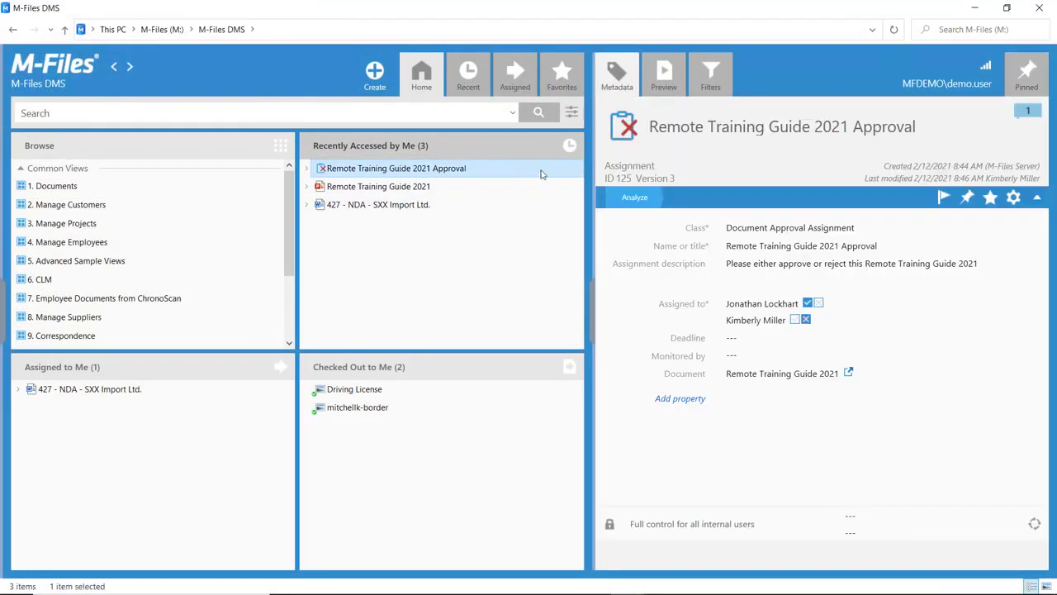
pyautogui.click(1028, 114)
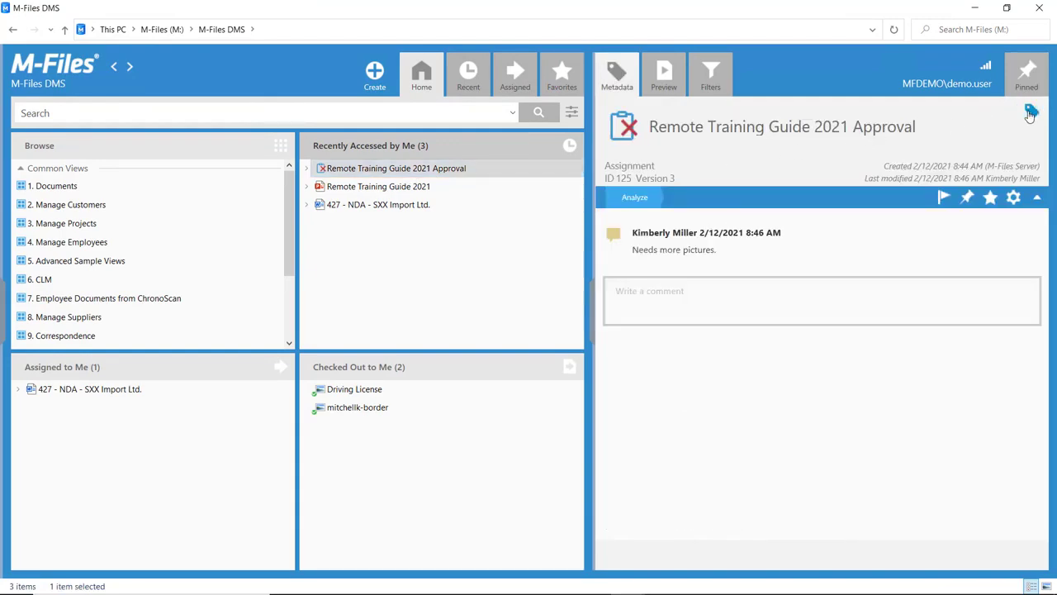